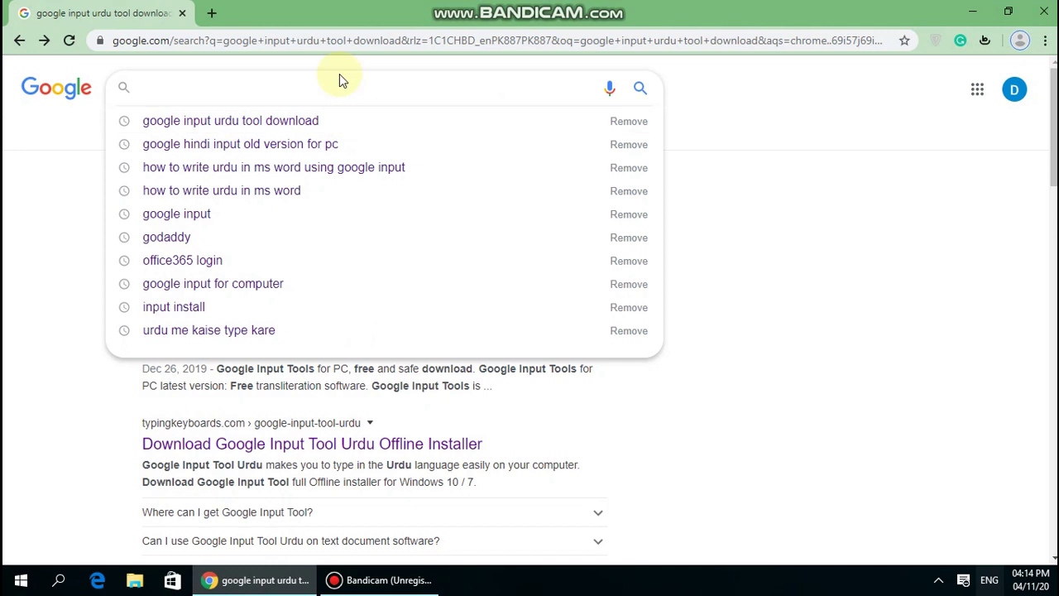
# Type the query 'how to write urdu in ms word fast and easy' and a subscribe note, then clear them.
pyautogui.write('how ')
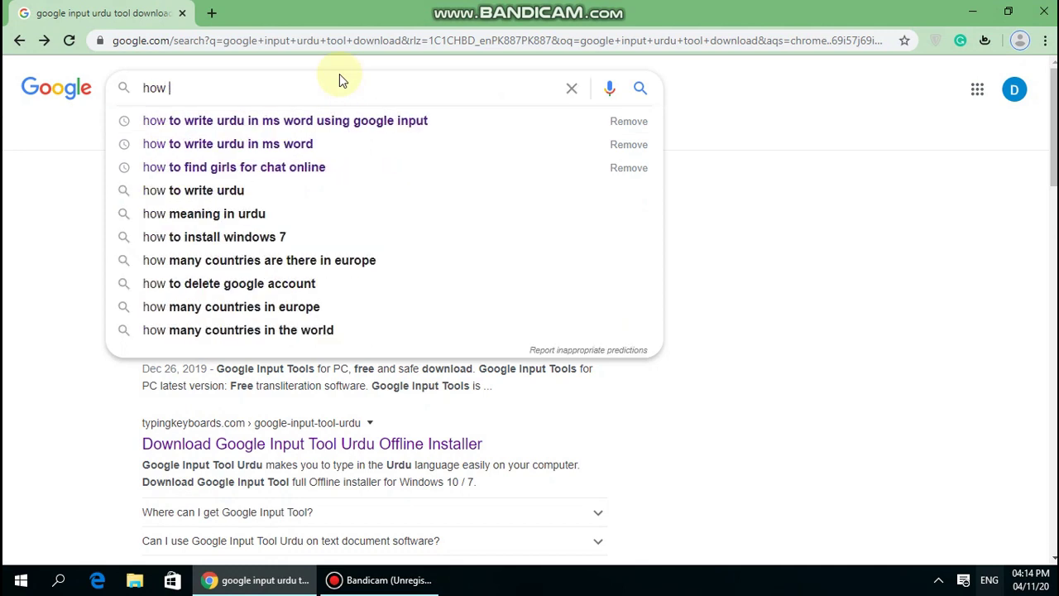
pyautogui.write('to wri')
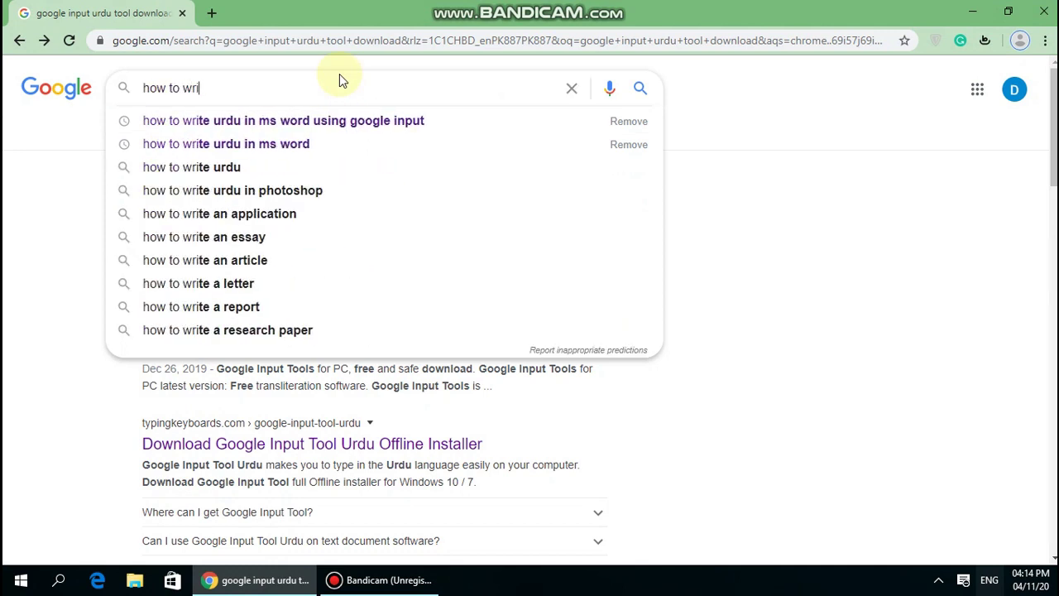
pyautogui.write('te urdu in ms ')
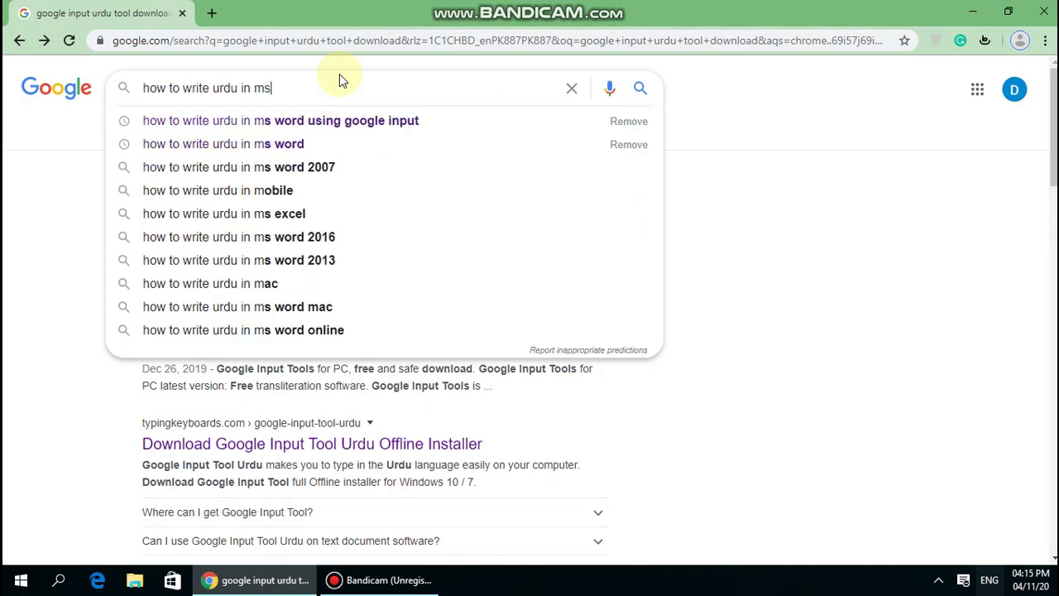
pyautogui.write('word fast')
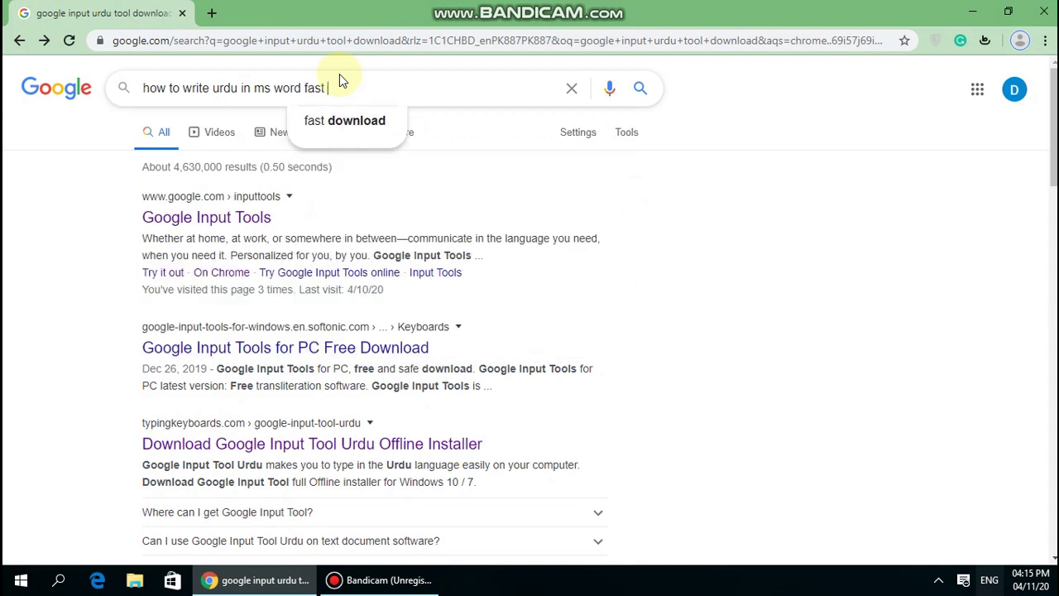
pyautogui.write(' and easy')
pyautogui.tripleClick(420, 79)
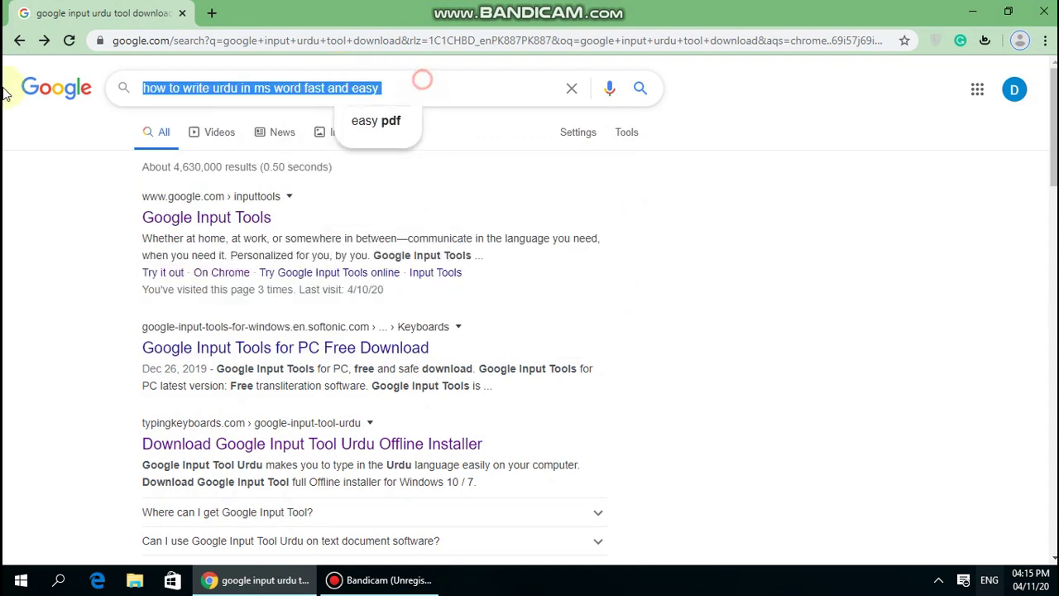
pyautogui.press('BackSpace')
pyautogui.write('by')
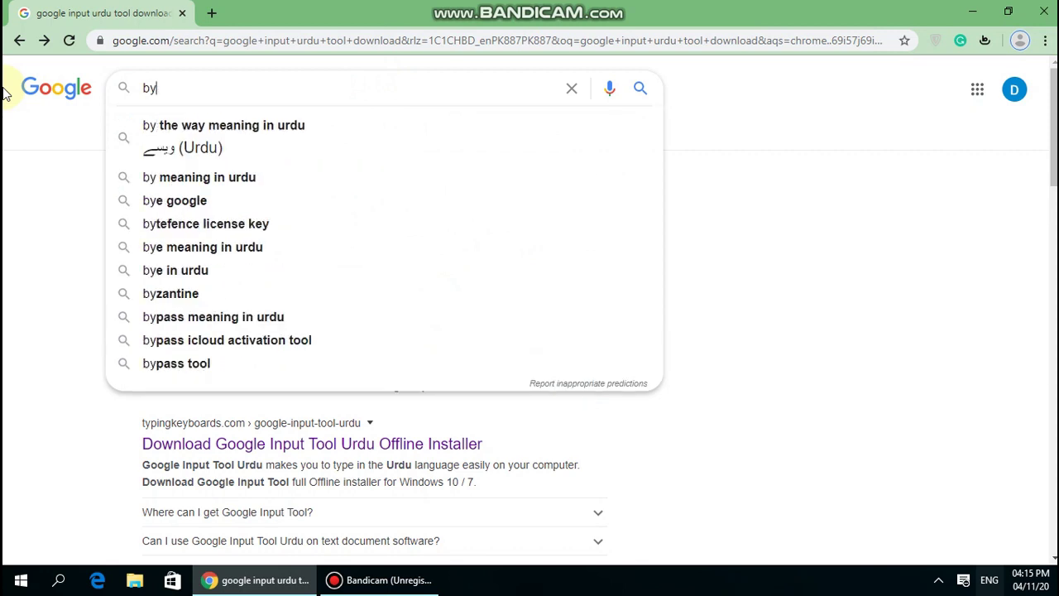
pyautogui.press('BackSpace')
pyautogui.write('ut plz subscr')
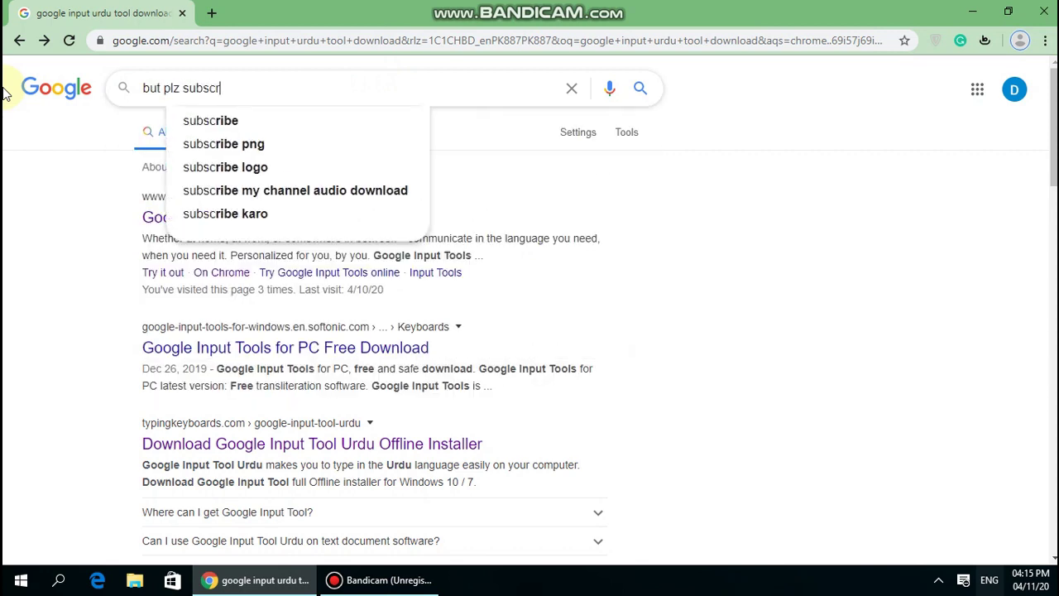
pyautogui.write('ine')
pyautogui.press('BackSpace')
pyautogui.write('be my')
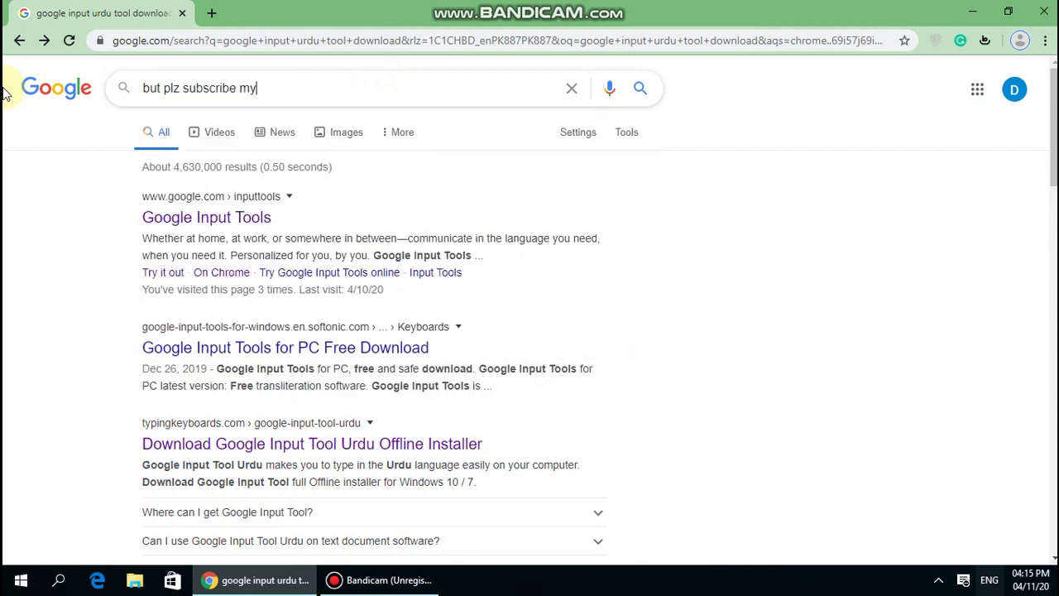
pyautogui.write(' channel')
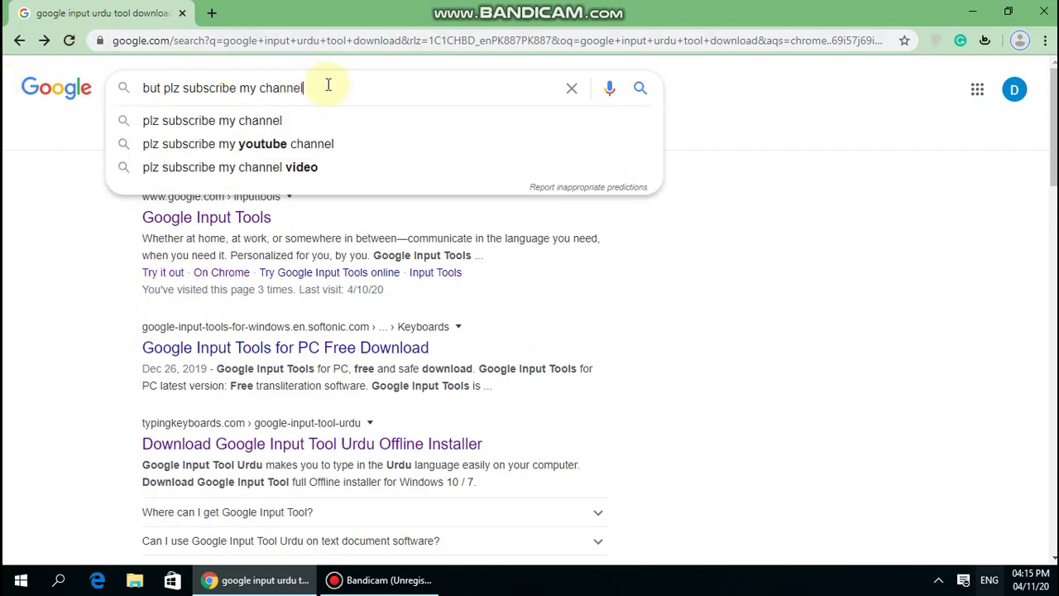
pyautogui.moveTo(329, 86); pyautogui.dragTo(130, 111)
pyautogui.press('BackSpace')
# Type 'please learn how to write urdu in ms word', clear it, and begin a 'google' query.
pyautogui.write('lea')
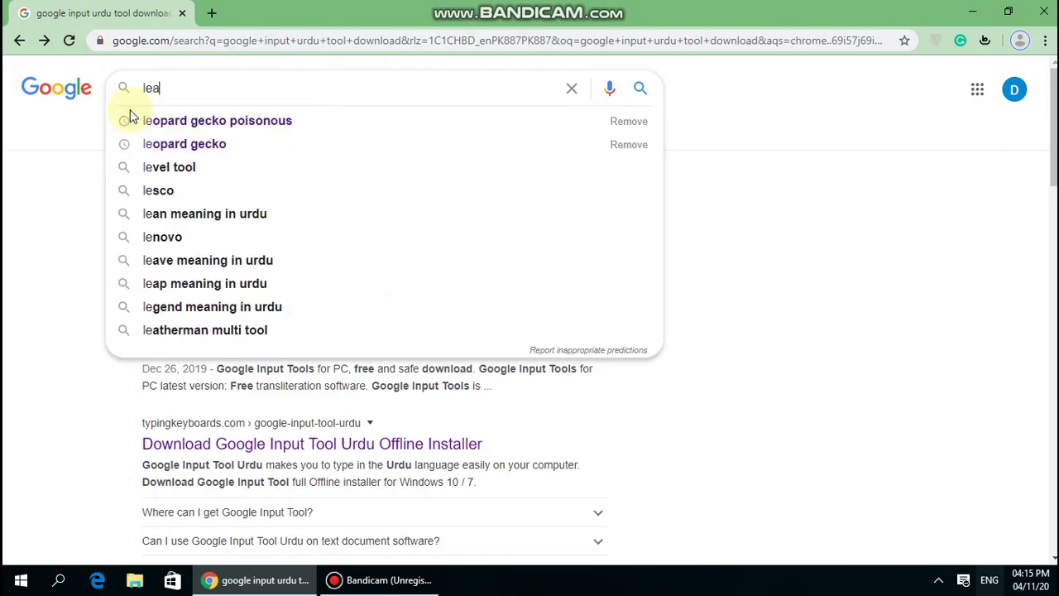
pyautogui.write('ts leran hiw')
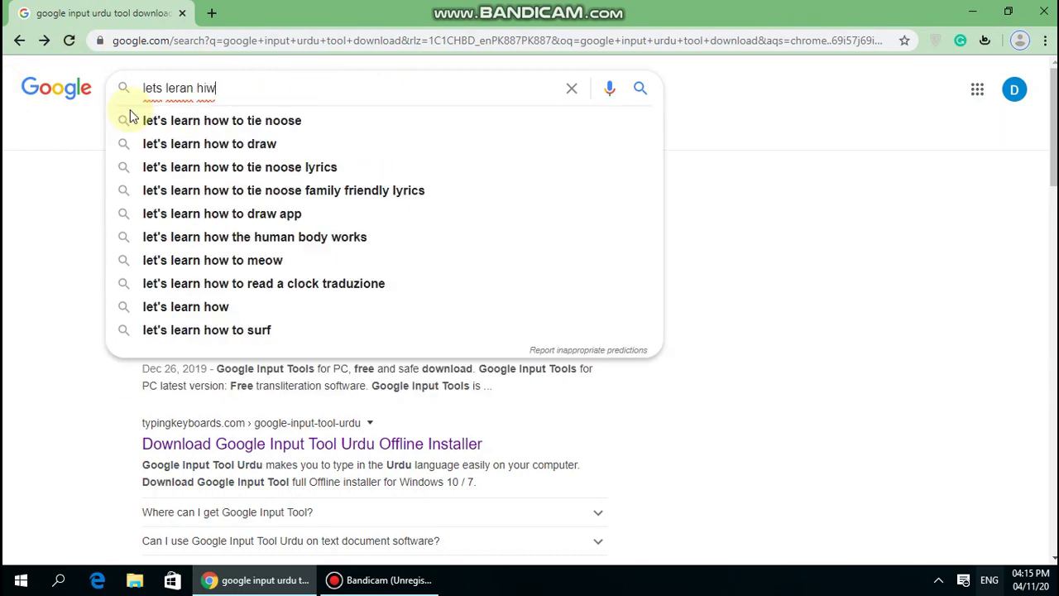
pyautogui.press('BackSpace')
pyautogui.press('BackSpace')
pyautogui.write('ow to wr')
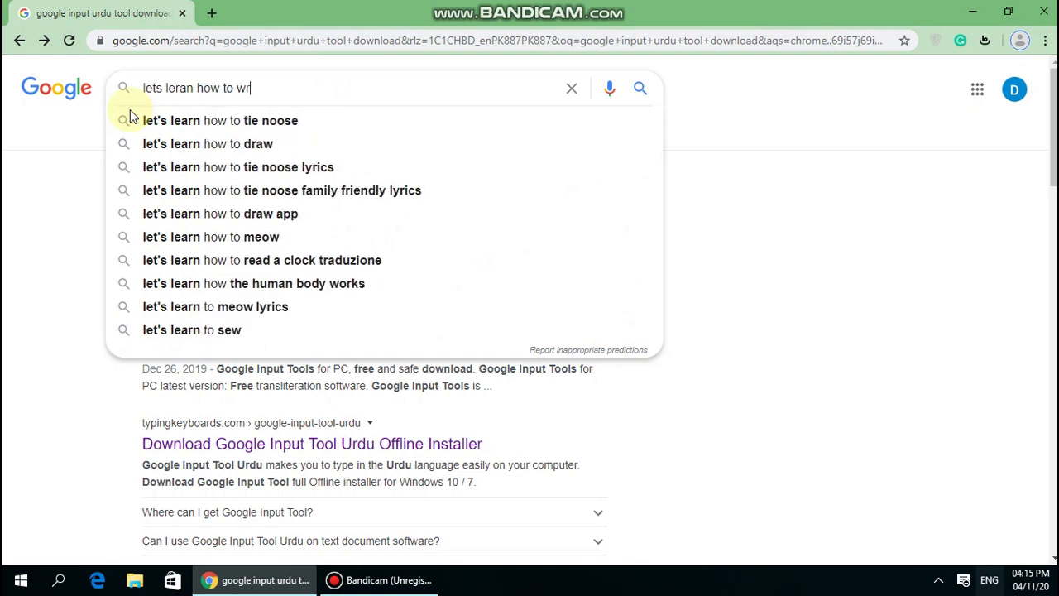
pyautogui.write('ite urdu in ms')
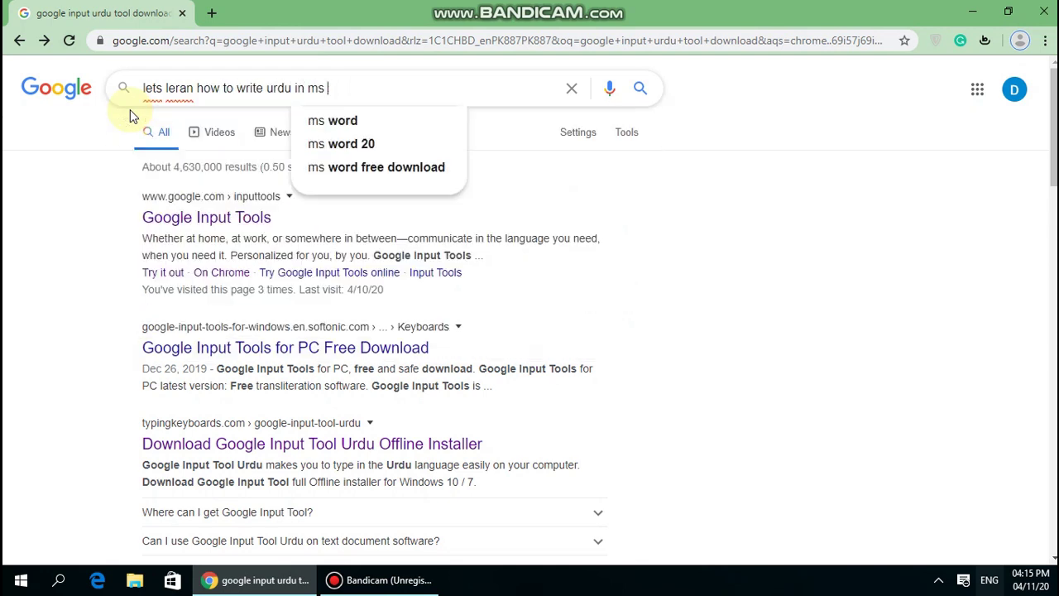
pyautogui.write(' word')
pyautogui.tripleClick(385, 88)
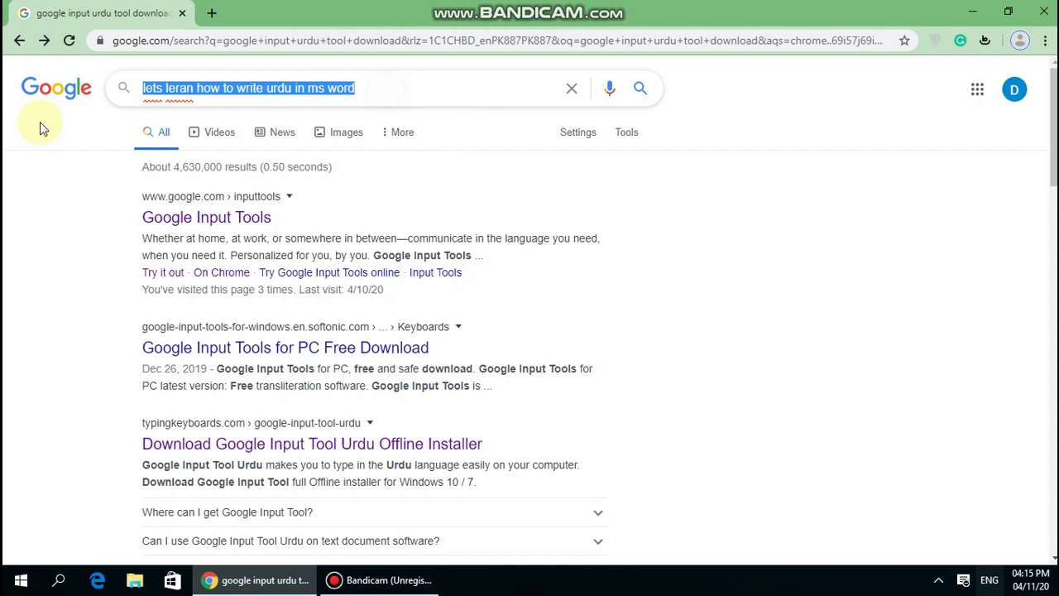
pyautogui.write('search for')
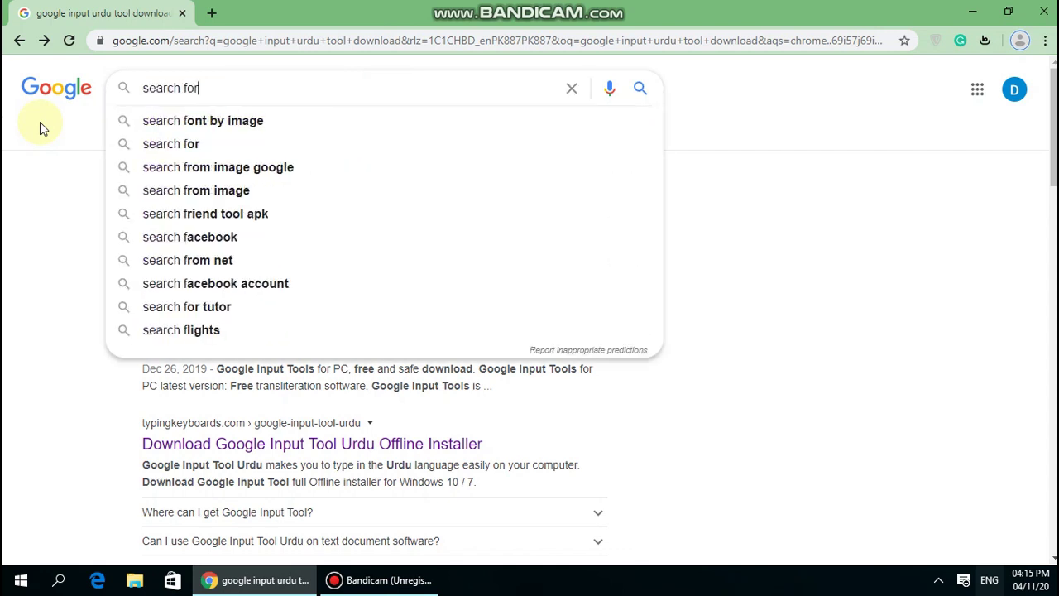
pyautogui.press('BackSpace')
pyautogui.press('BackSpace')
pyautogui.press('BackSpace')
pyautogui.press('BackSpace')
pyautogui.press('BackSpace')
pyautogui.press('BackSpace')
pyautogui.write('g')
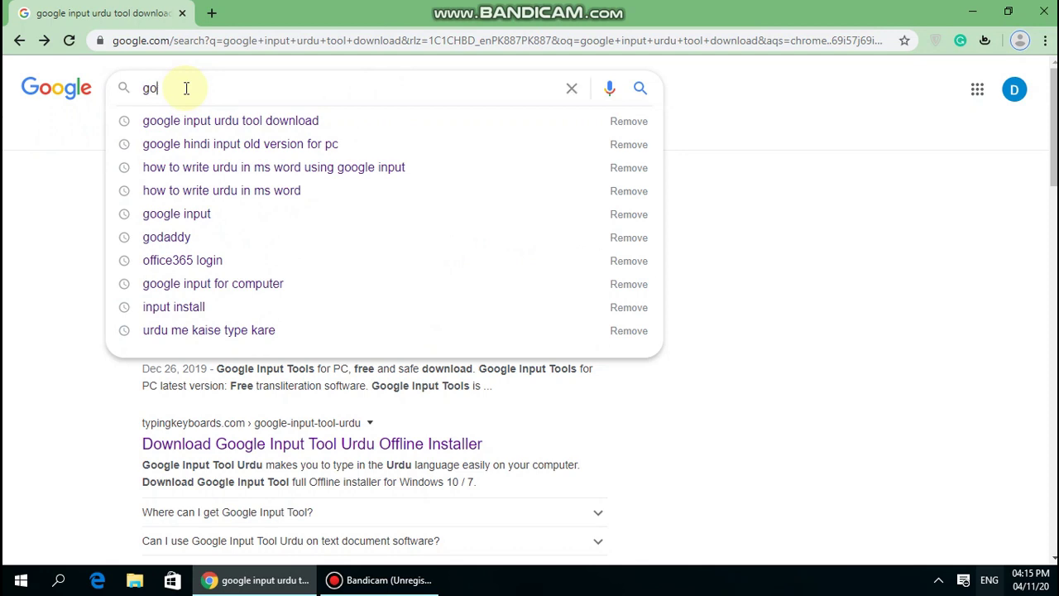
pyautogui.write('ogle')
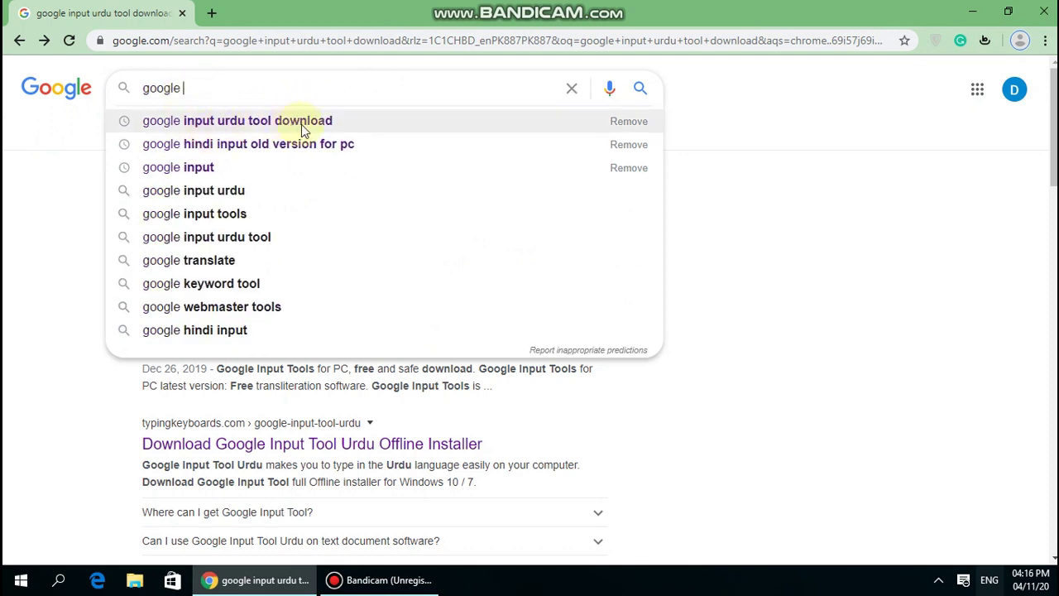
# Run the 'google input urdu tool download' search and locate the typingkeyboards.com Urdu offline installer result.
pyautogui.click(263, 119)
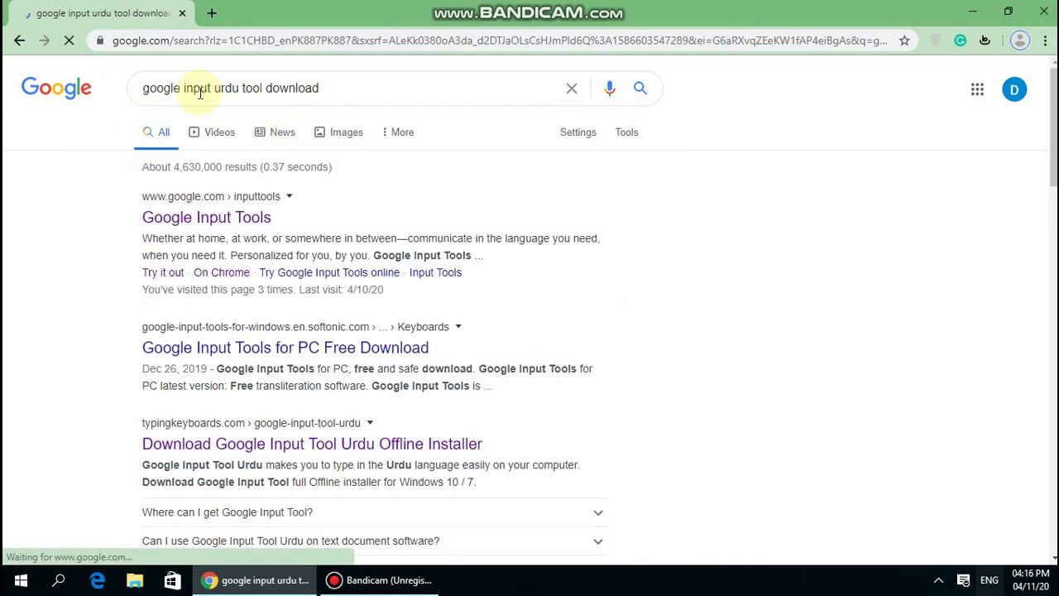
pyautogui.moveTo(157, 89); pyautogui.dragTo(333, 88)
pyautogui.doubleClick(333, 87)
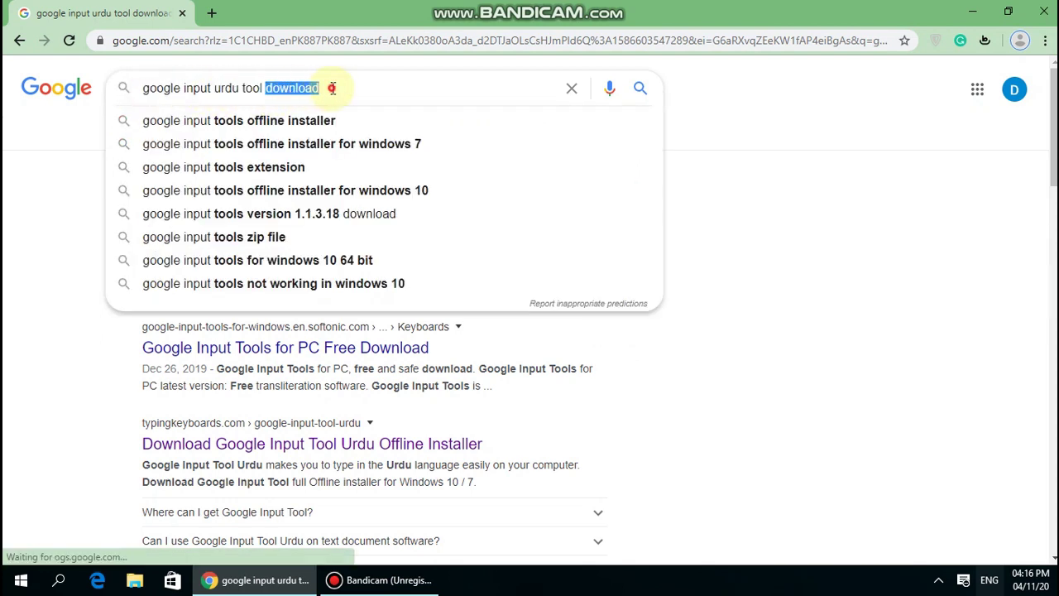
pyautogui.click(334, 88)
pyautogui.click(797, 143)
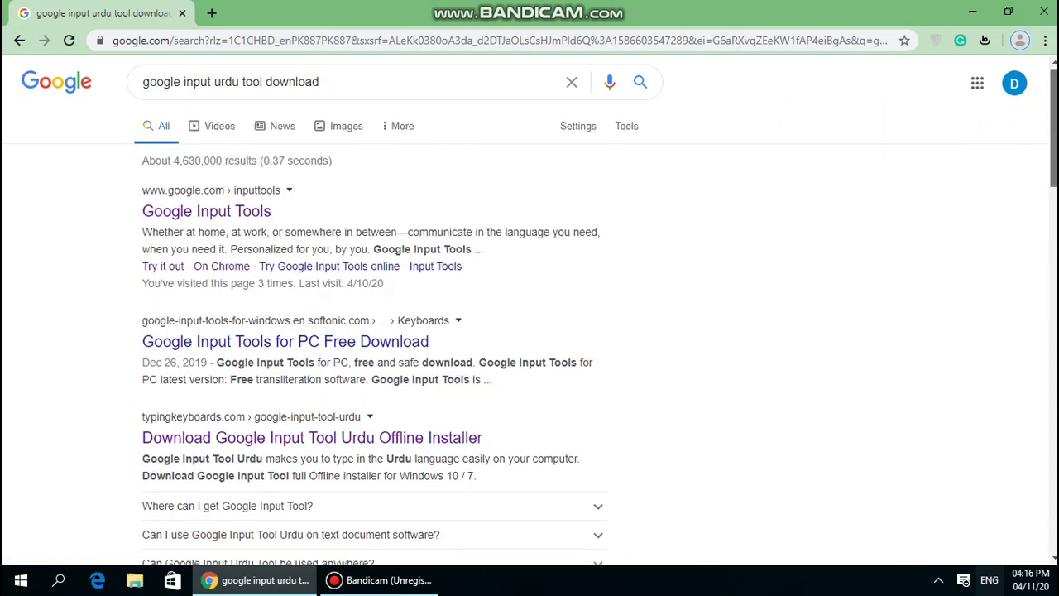
pyautogui.scroll(-2, 484, 331)
pyautogui.moveTo(113, 331); pyautogui.dragTo(485, 325)
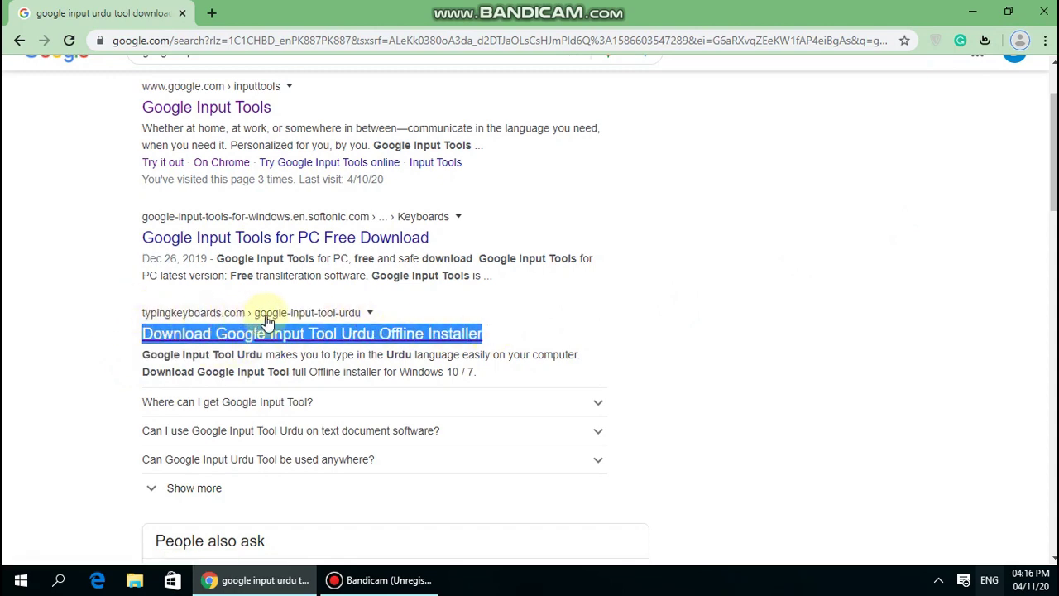
# Open the typingkeyboards.com Urdu page and highlight its download, extract, install and notification-bar steps.
pyautogui.click(319, 333)
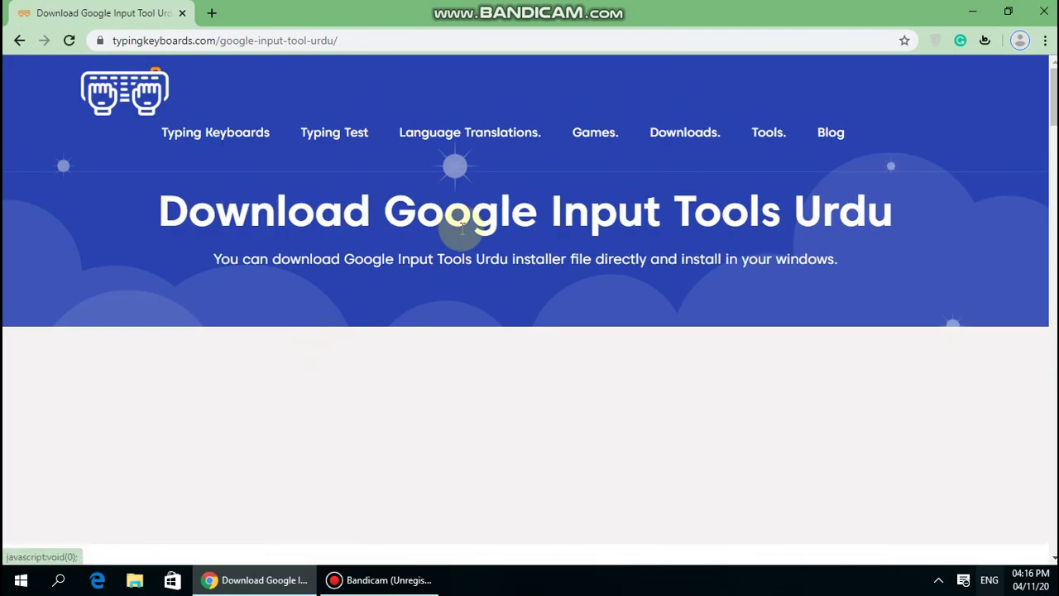
pyautogui.scroll(-5, 1047, 106)
pyautogui.scroll(-2, 267, 424)
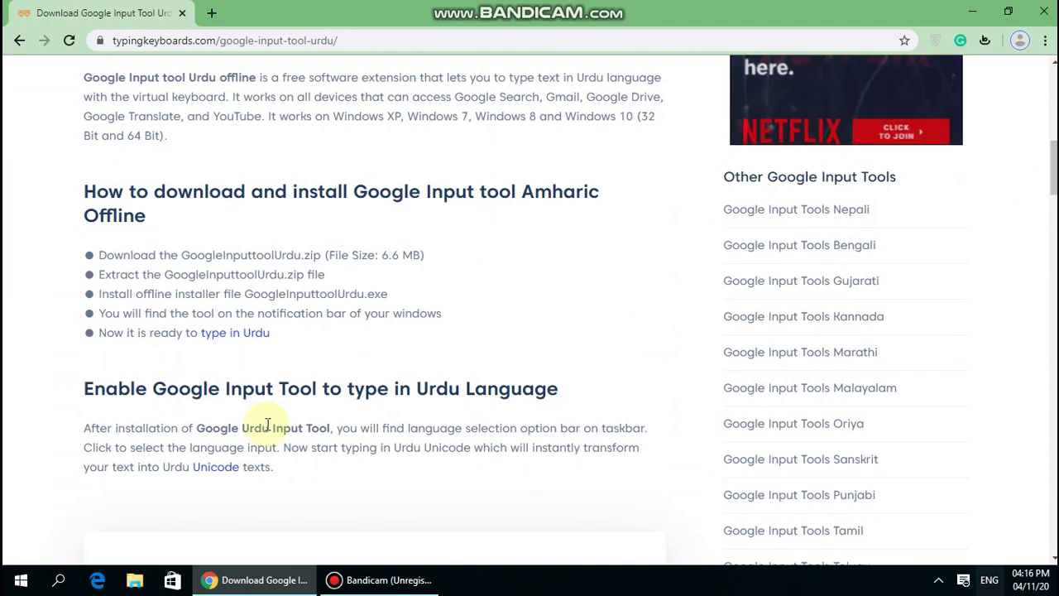
pyautogui.moveTo(106, 255); pyautogui.dragTo(427, 260)
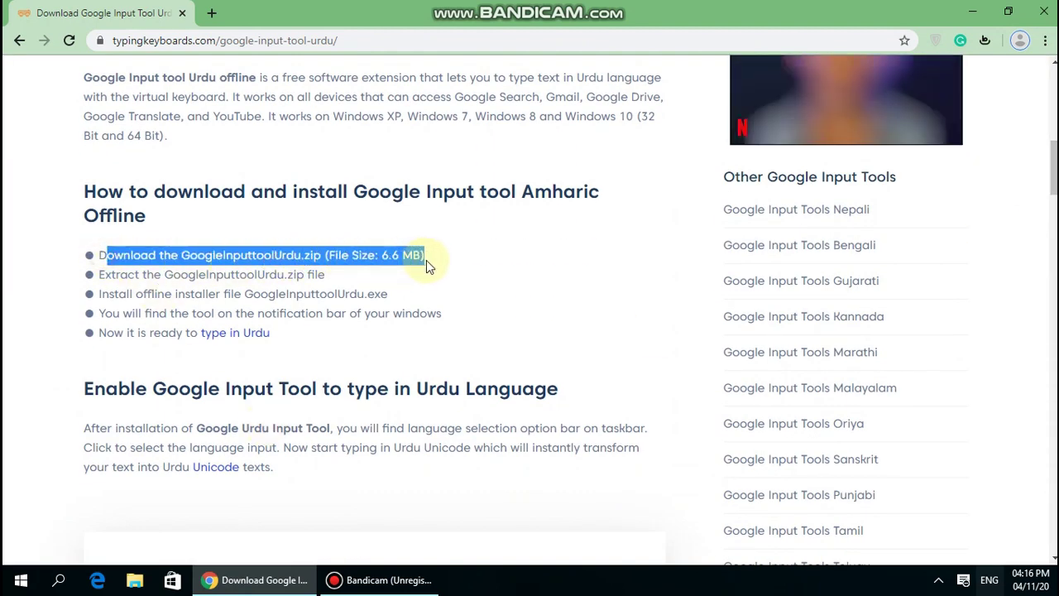
pyautogui.moveTo(99, 255); pyautogui.dragTo(437, 254)
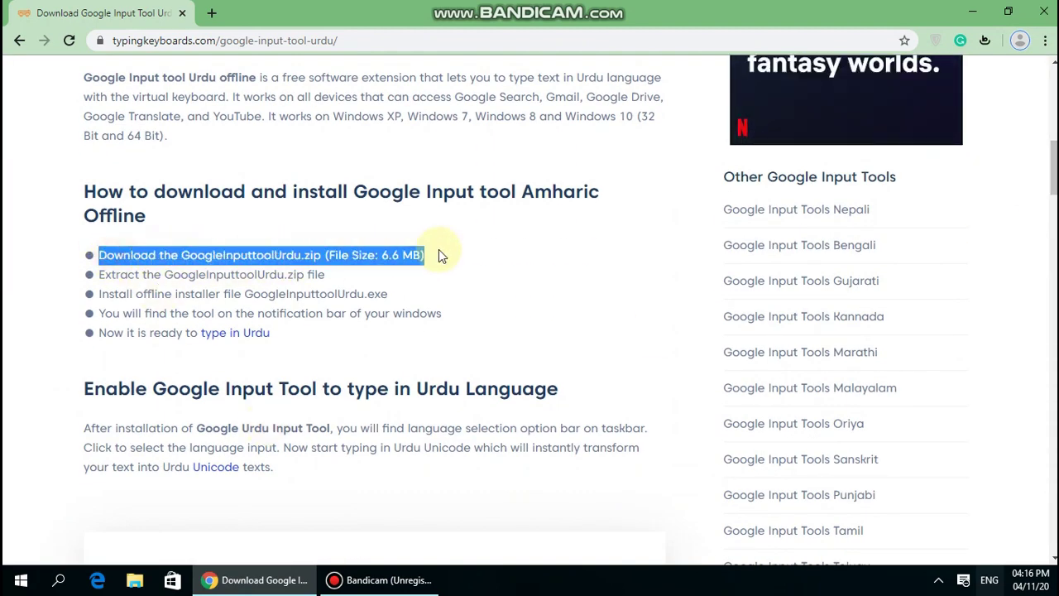
pyautogui.moveTo(100, 274); pyautogui.dragTo(329, 275)
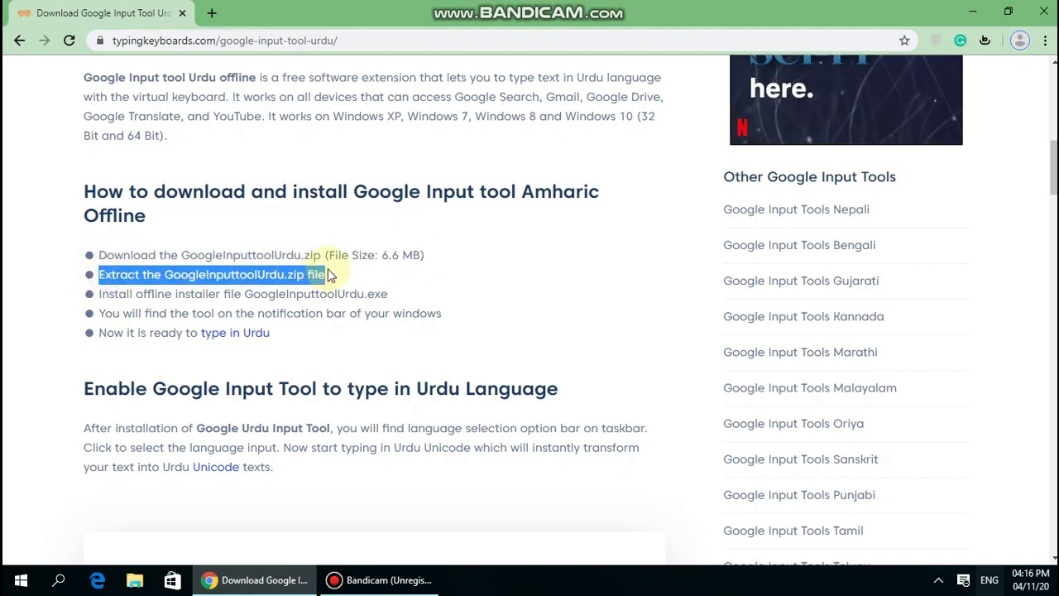
pyautogui.moveTo(97, 294); pyautogui.dragTo(399, 296)
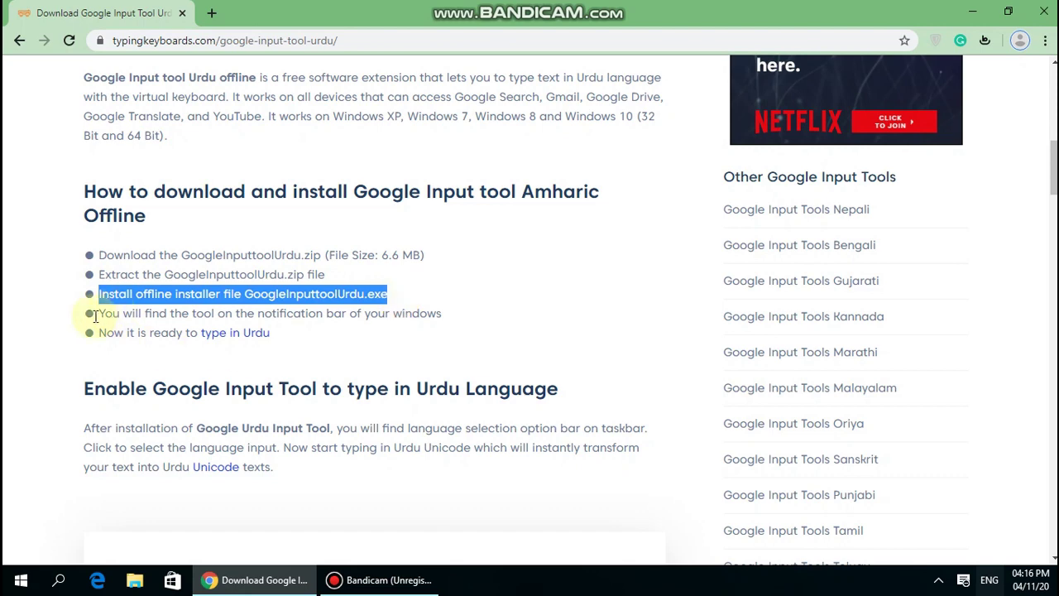
pyautogui.moveTo(96, 316)
pyautogui.mouseDown()
pyautogui.moveTo(454, 322)
pyautogui.moveTo(248, 336)
pyautogui.moveTo(278, 338)
pyautogui.mouseUp()
pyautogui.click(507, 267)
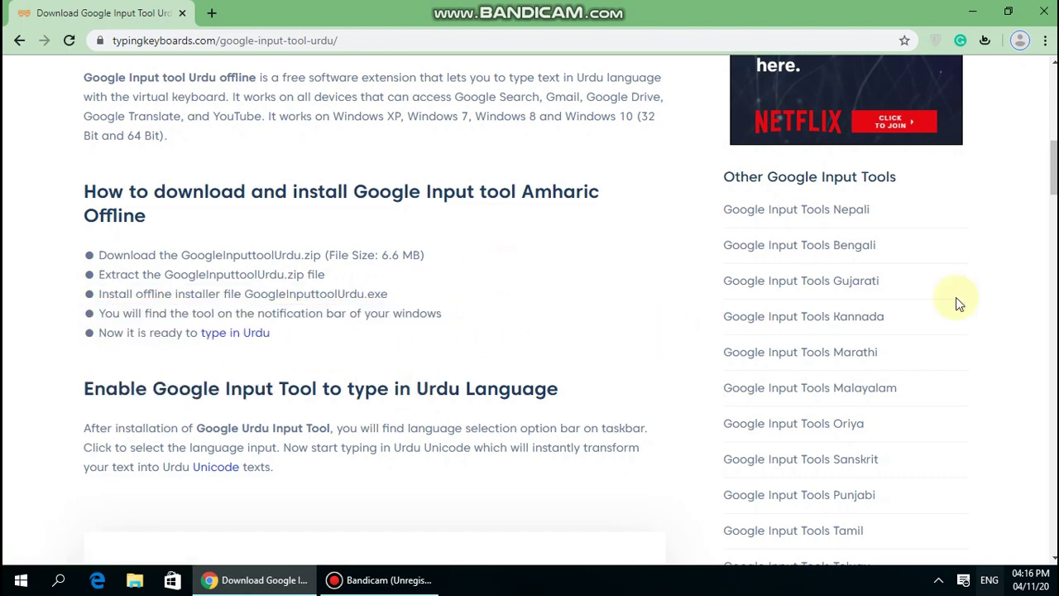
pyautogui.moveTo(1053, 178)
pyautogui.mouseDown()
pyautogui.moveTo(1053, 295)
pyautogui.moveTo(1040, 350)
pyautogui.moveTo(1047, 130)
pyautogui.moveTo(1053, 252)
pyautogui.mouseUp()
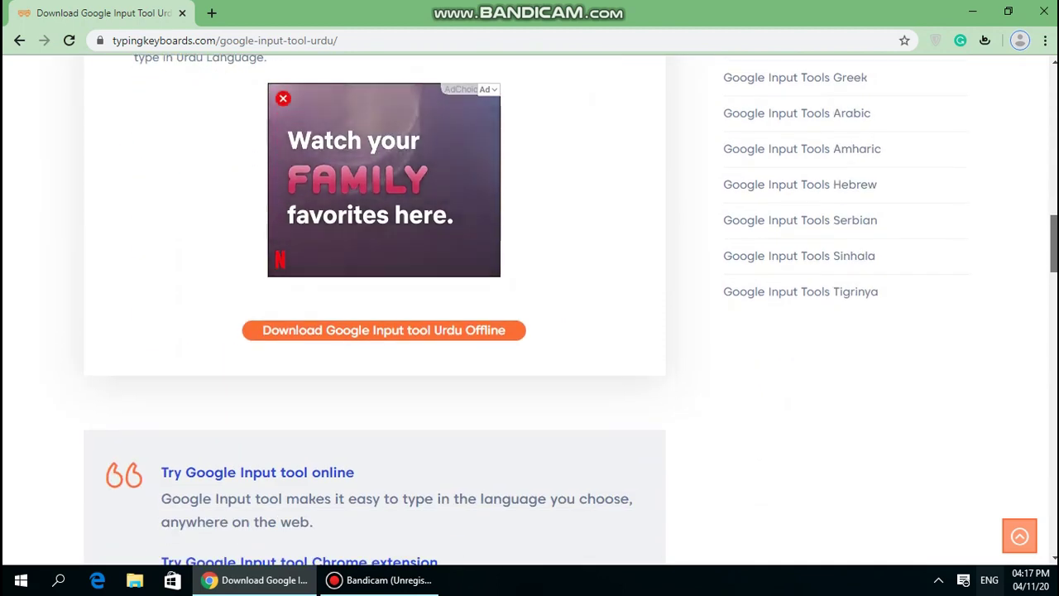
# Follow the offline download link and download GoogleInputToolsUrdu.zip from MEGA, closing the sign-up panel.
pyautogui.click(385, 348)
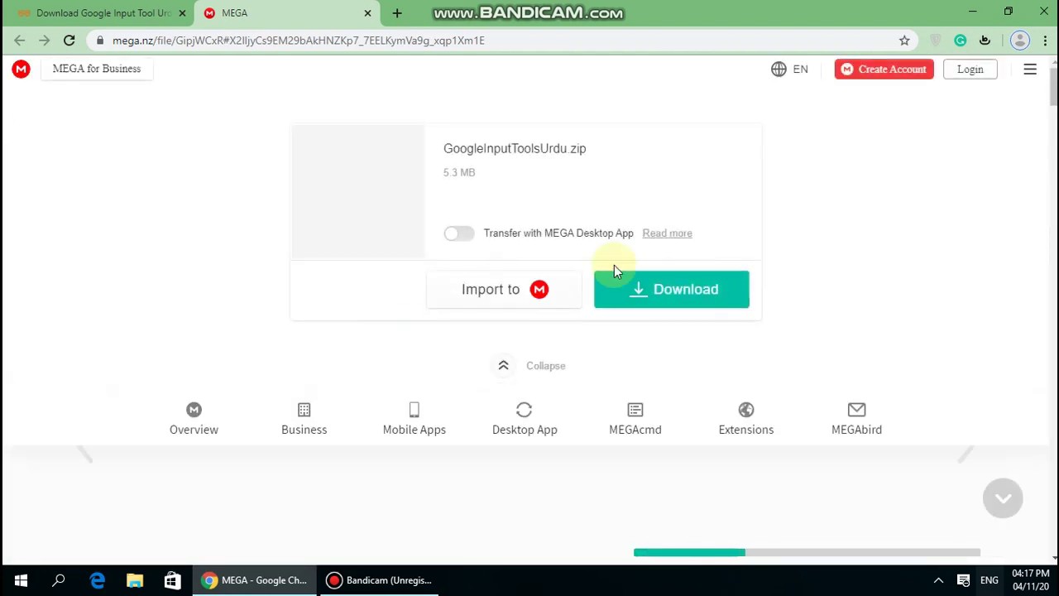
pyautogui.click(641, 289)
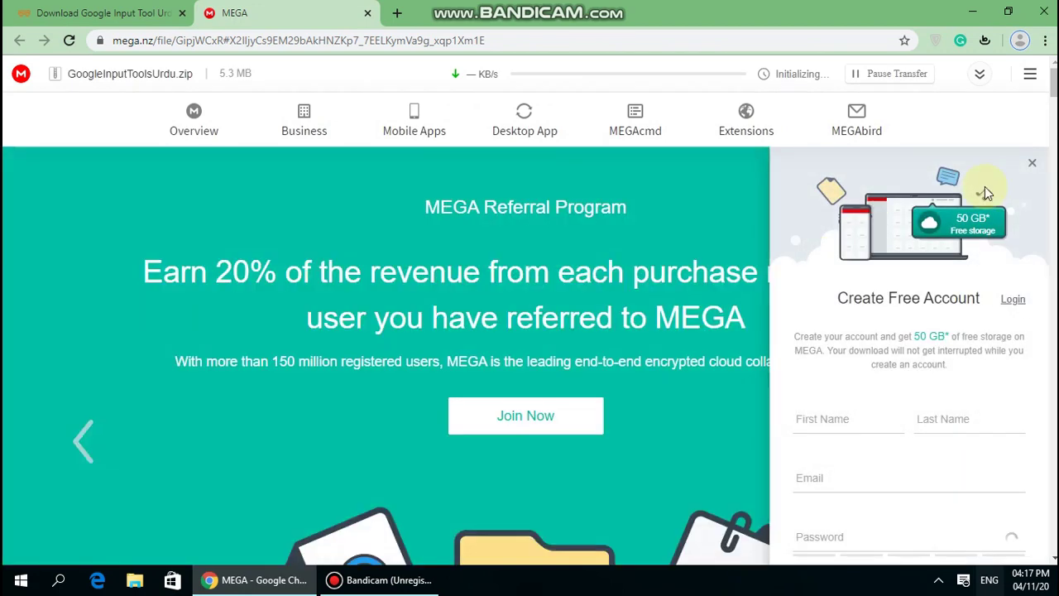
pyautogui.click(1033, 165)
pyautogui.scroll(-5, 1034, 74)
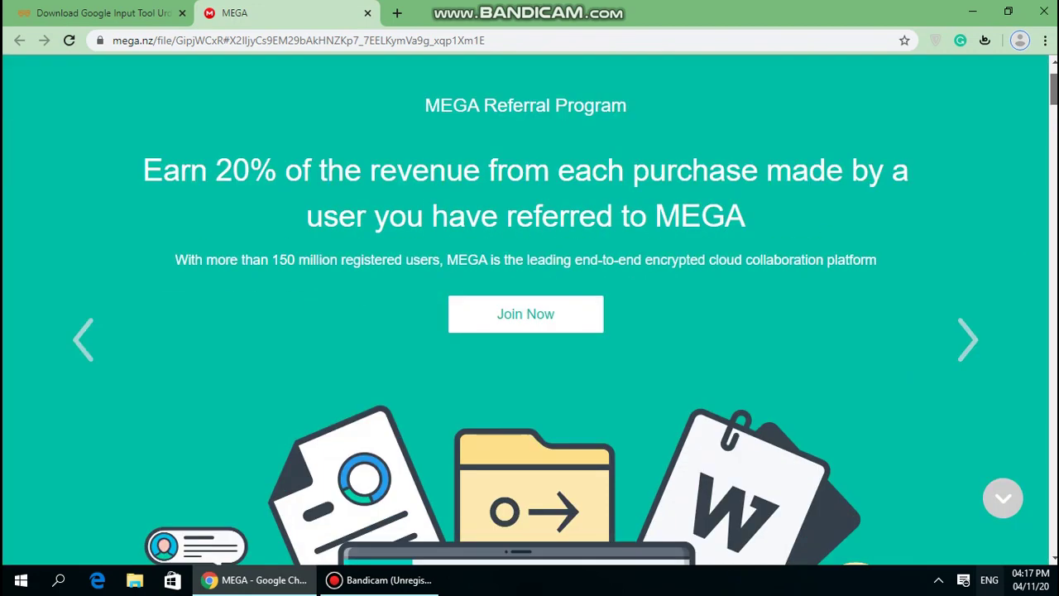
pyautogui.scroll(5, 485, 135)
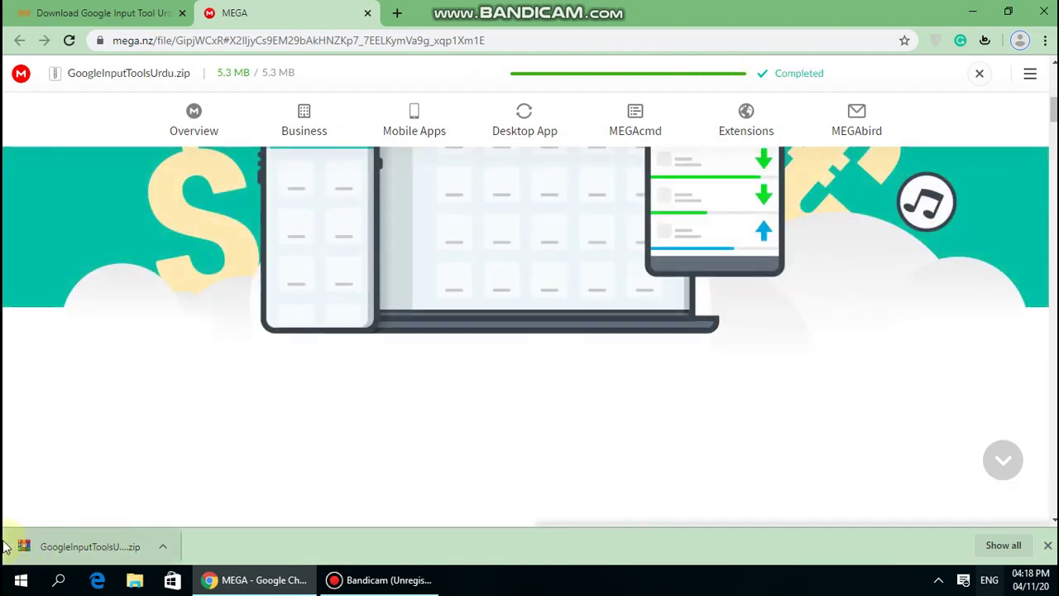
# Show the downloaded zip in its folder, extract it, and open the GoogleInputToolsUrdu folder.
pyautogui.click(160, 546)
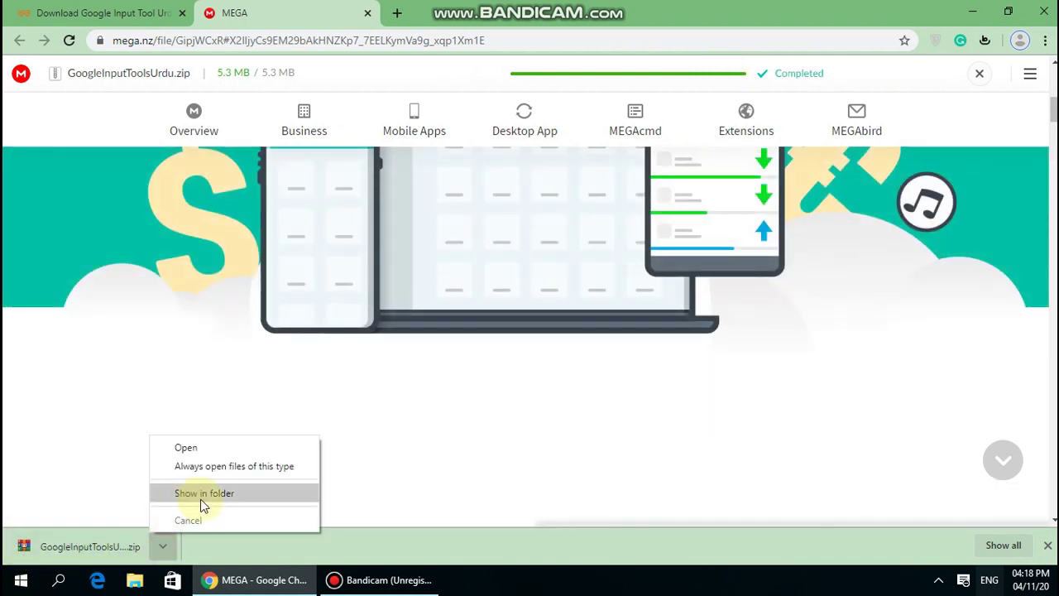
pyautogui.click(203, 497)
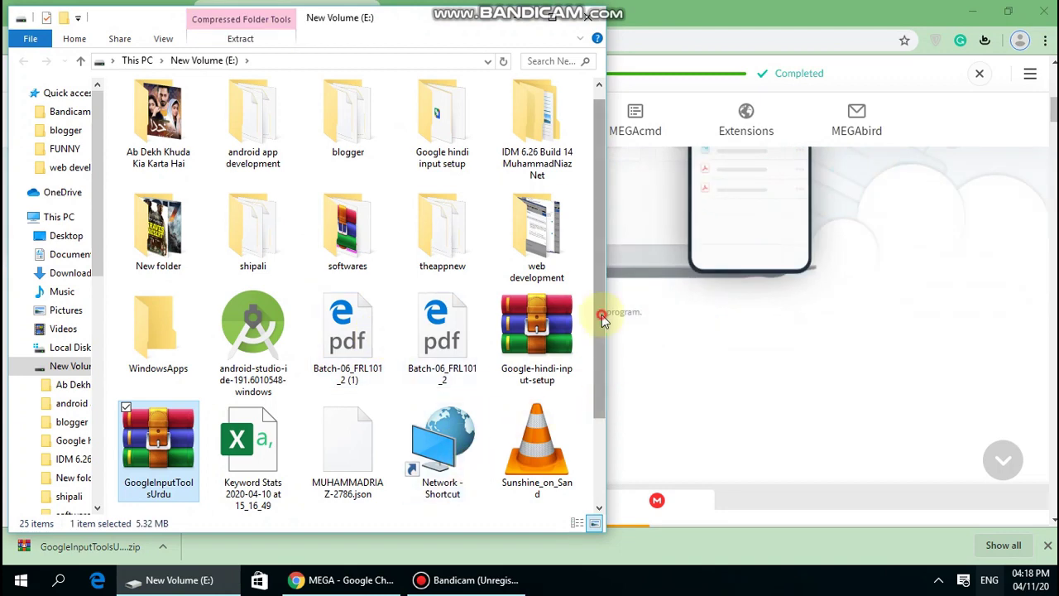
pyautogui.rightClick(174, 456)
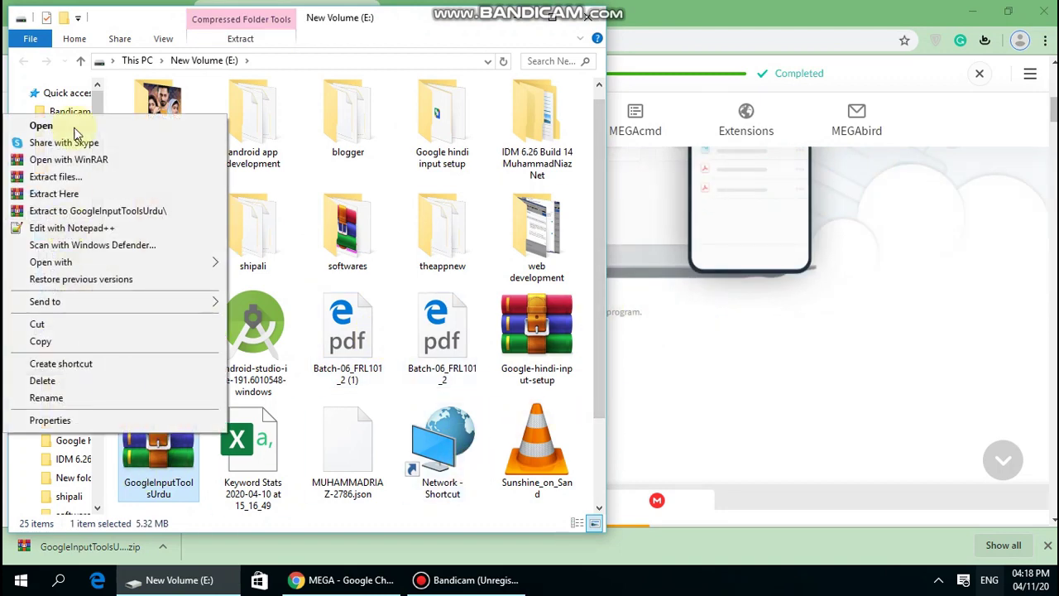
pyautogui.click(83, 193)
pyautogui.scroll(-5, 601, 200)
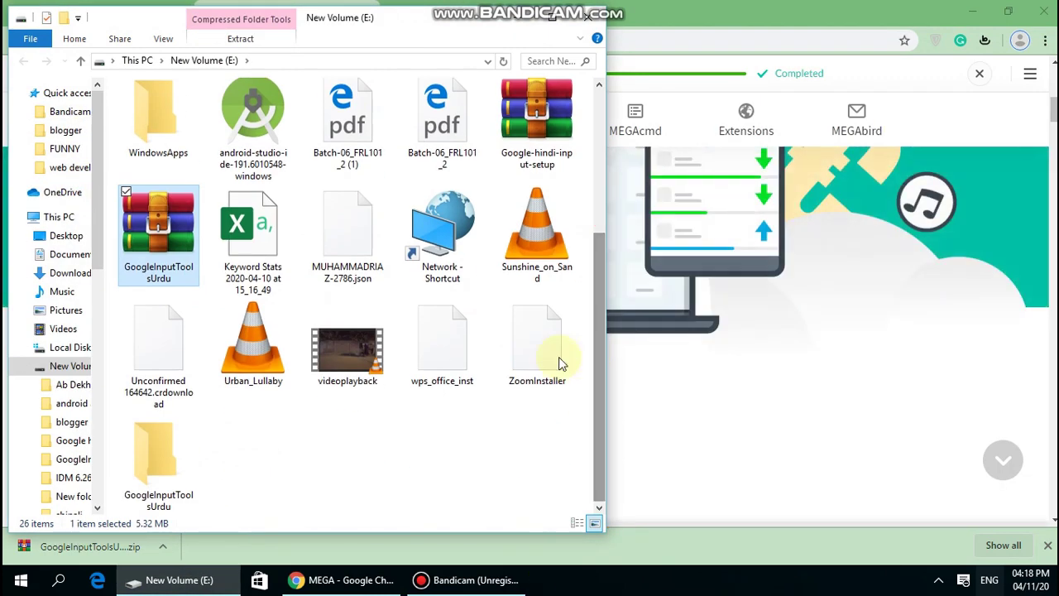
pyautogui.doubleClick(165, 480)
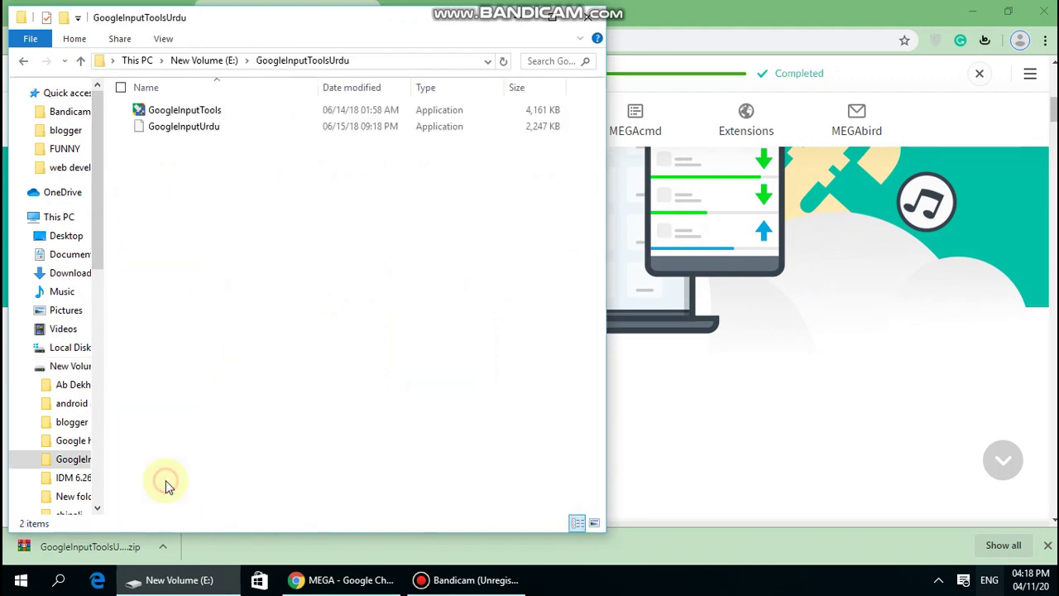
# Run and finish both the GoogleInputTools and GoogleInputUrdu installers.
pyautogui.click(255, 117)
pyautogui.doubleClick(254, 117)
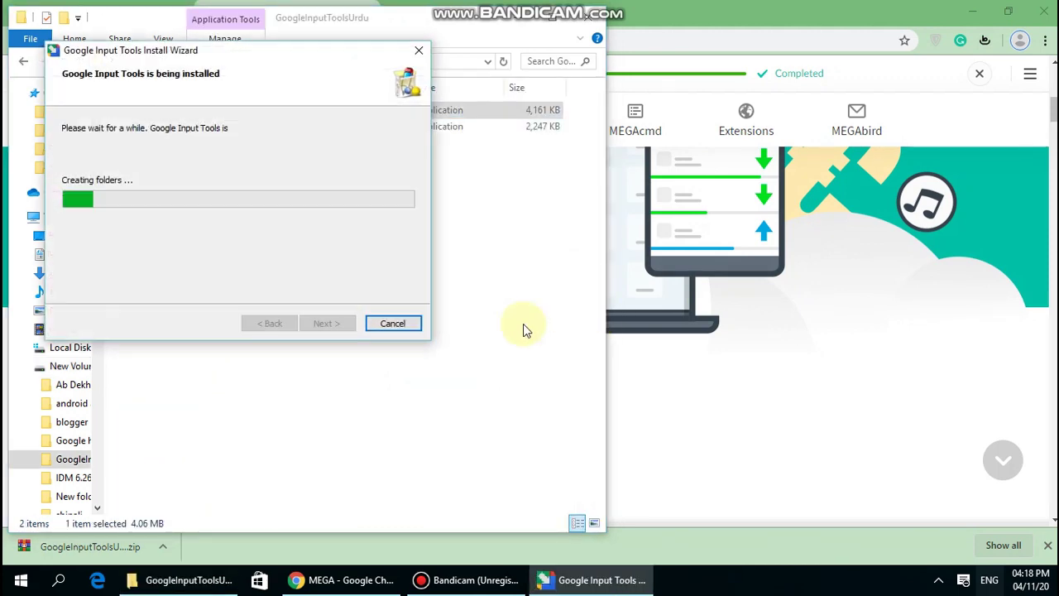
pyautogui.click(330, 325)
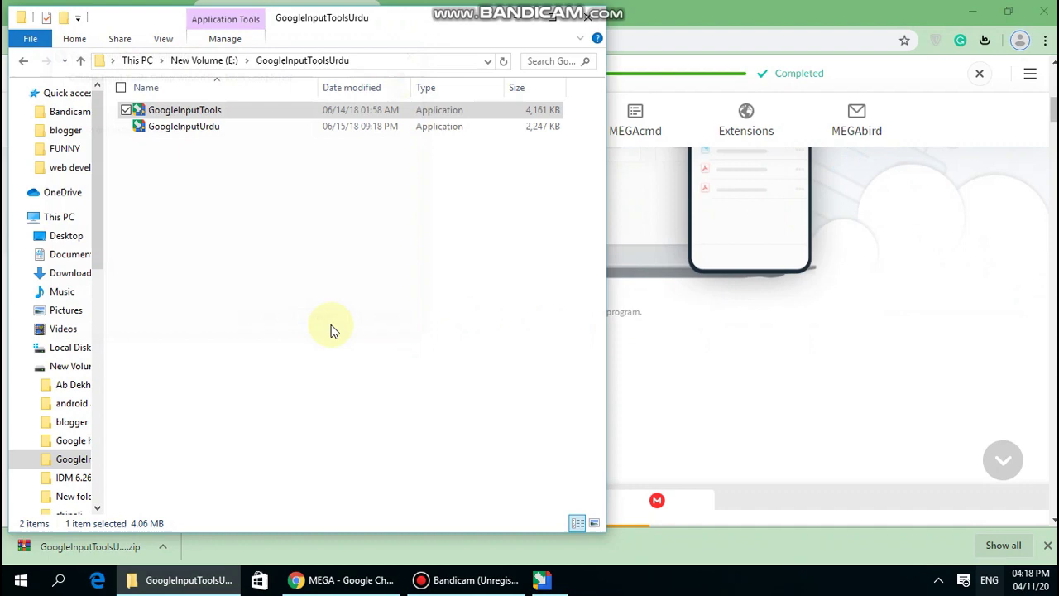
pyautogui.click(205, 131)
pyautogui.doubleClick(205, 131)
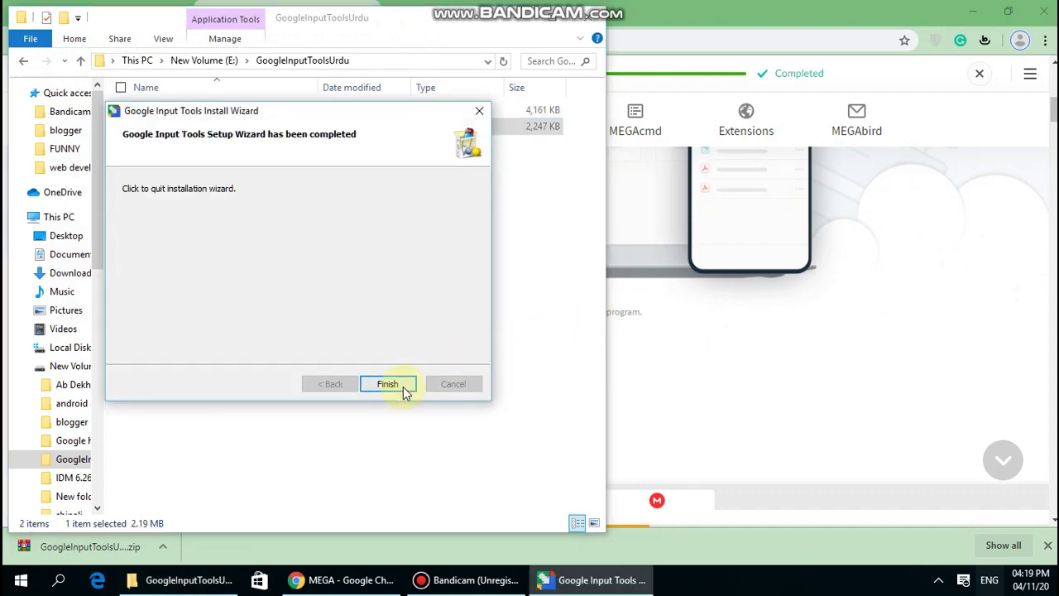
pyautogui.click(402, 386)
# Close File Explorer, switch input to Urdu (Google Input Tools), and test typing in Chrome's address bar.
pyautogui.click(591, 19)
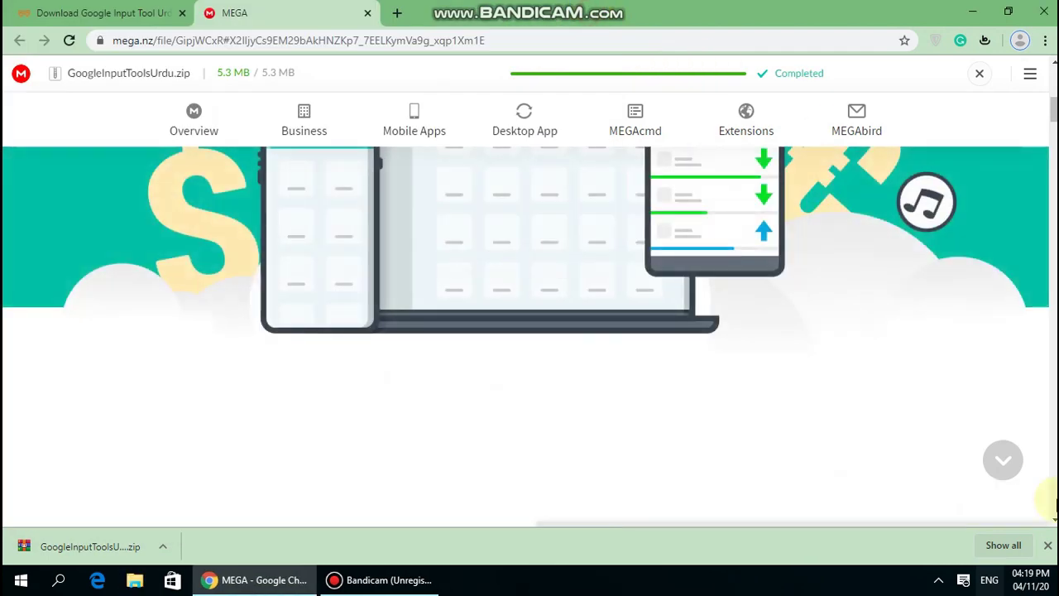
pyautogui.click(989, 580)
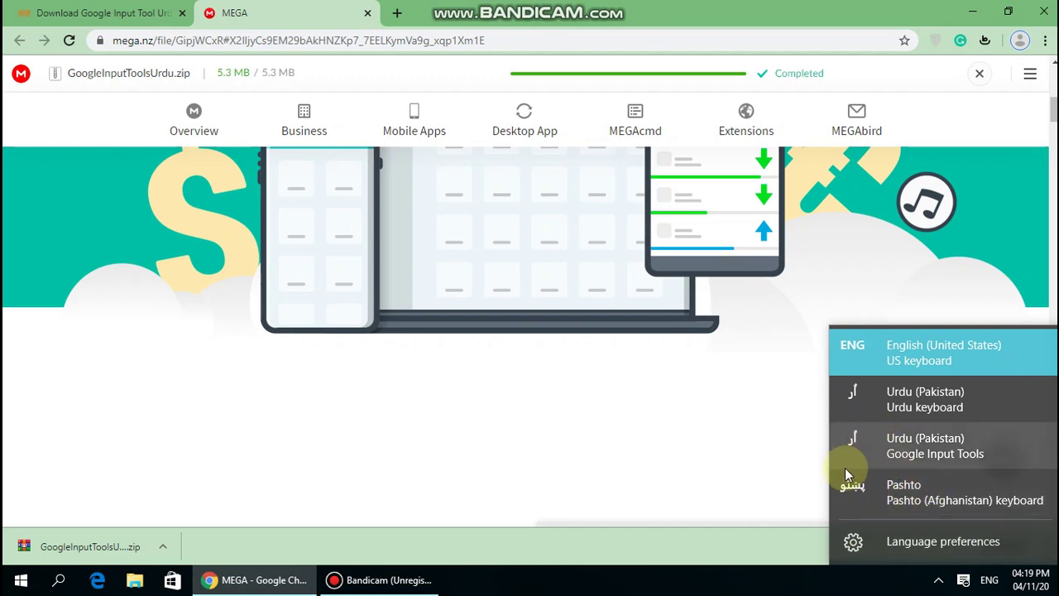
pyautogui.click(917, 451)
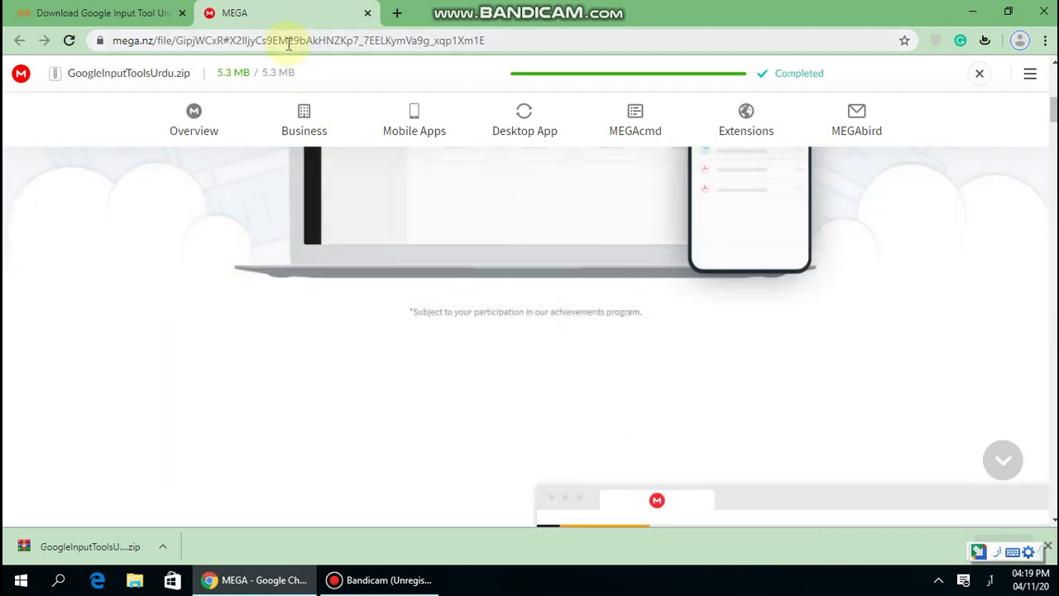
pyautogui.click(288, 41)
pyautogui.write('now')
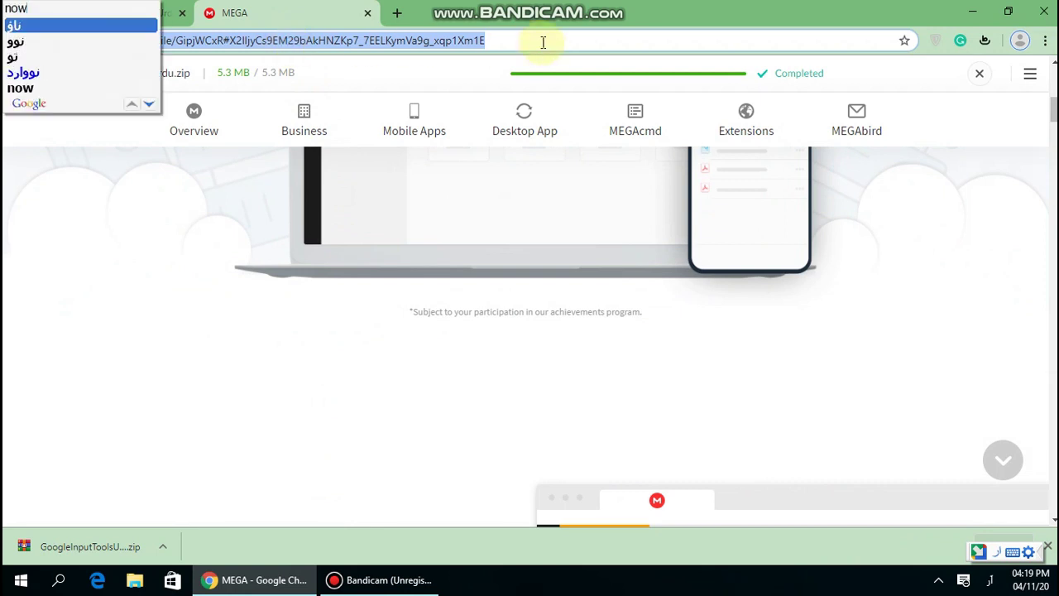
pyautogui.click(542, 43)
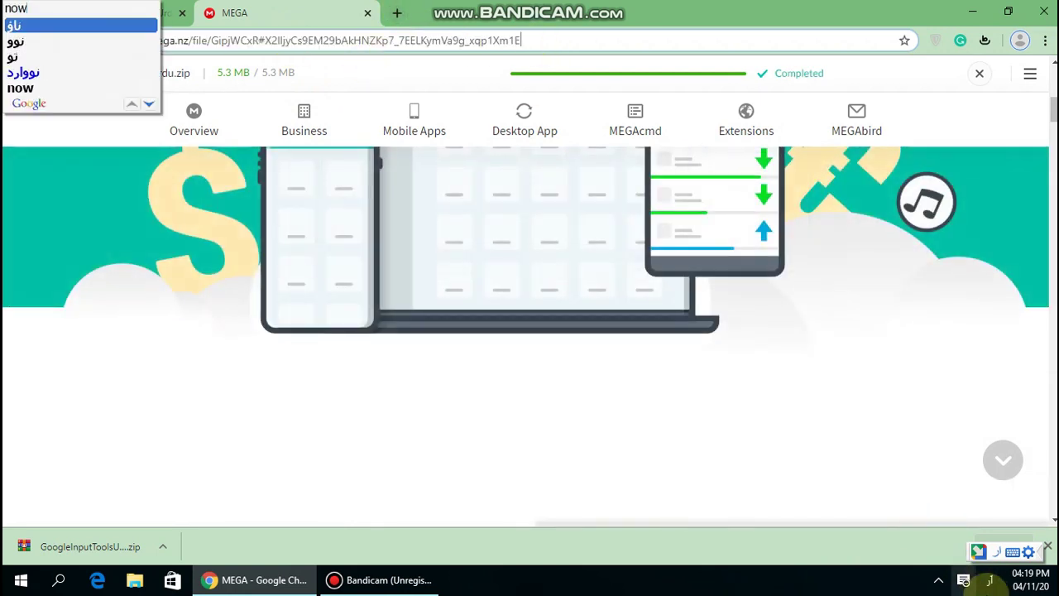
# Switch input back to English and type 'now open ms' over the address bar text.
pyautogui.click(989, 579)
pyautogui.click(961, 367)
pyautogui.hotkey('ctrl', 'a')
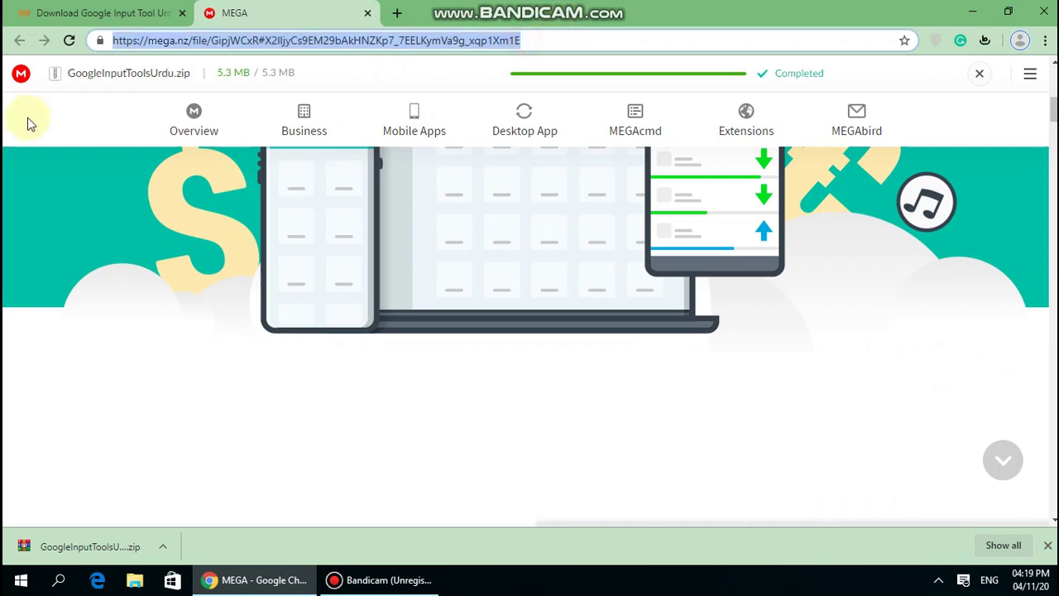
pyautogui.write('now open')
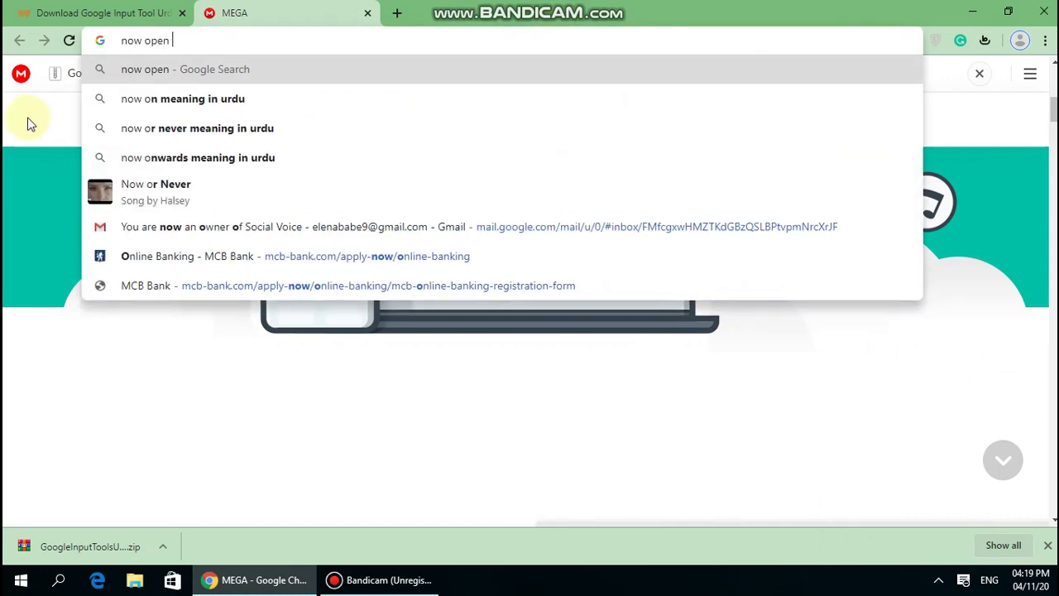
pyautogui.write(' ms')
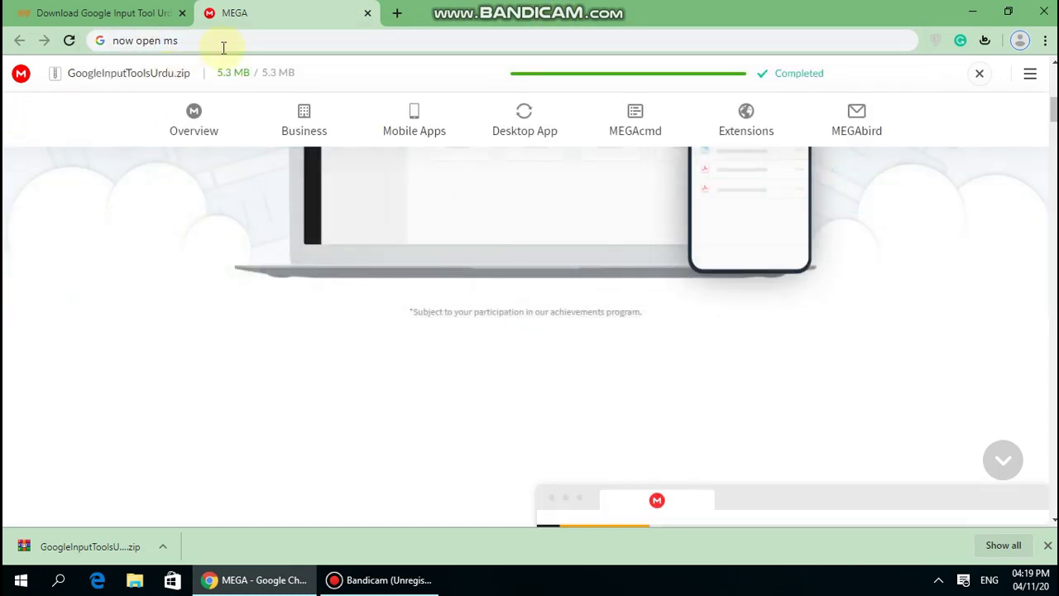
# Search 'office365 login' in a new tab and follow the Office 365 Login result.
pyautogui.click(238, 44)
pyautogui.write('word')
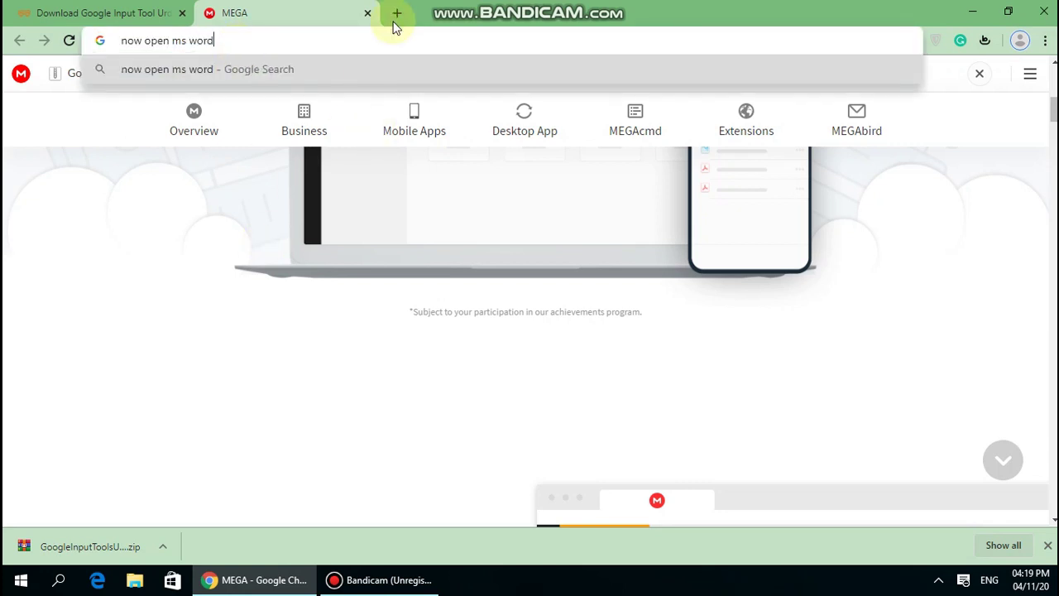
pyautogui.click(396, 14)
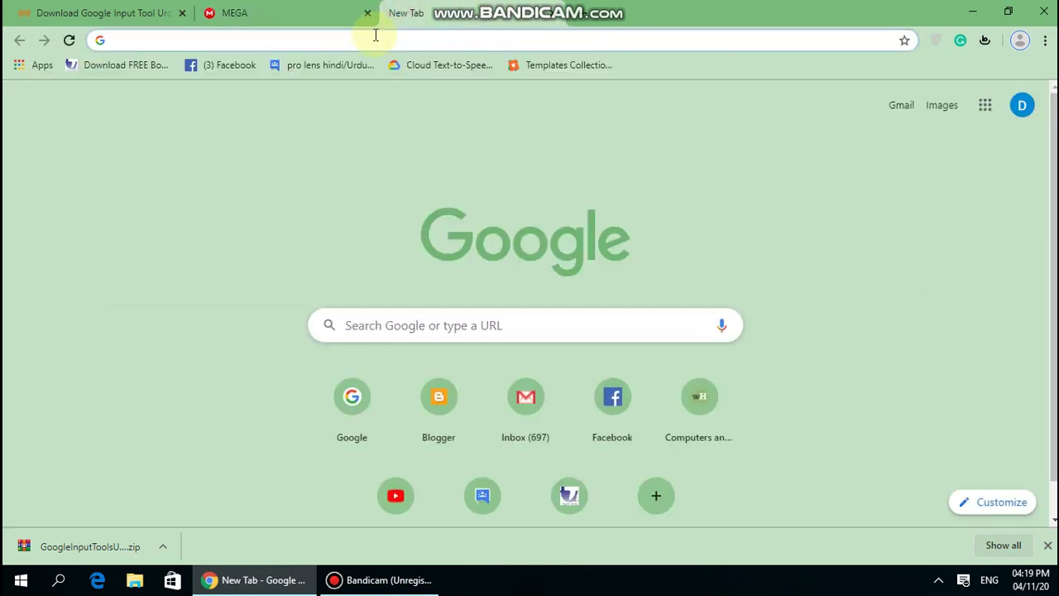
pyautogui.write('off')
pyautogui.press('Return')
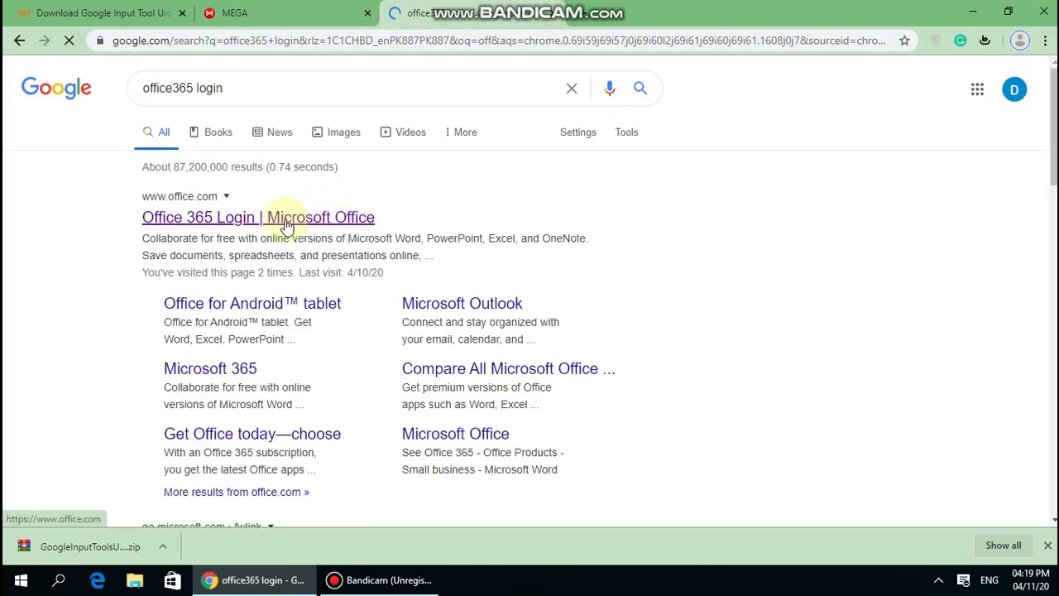
pyautogui.click(286, 219)
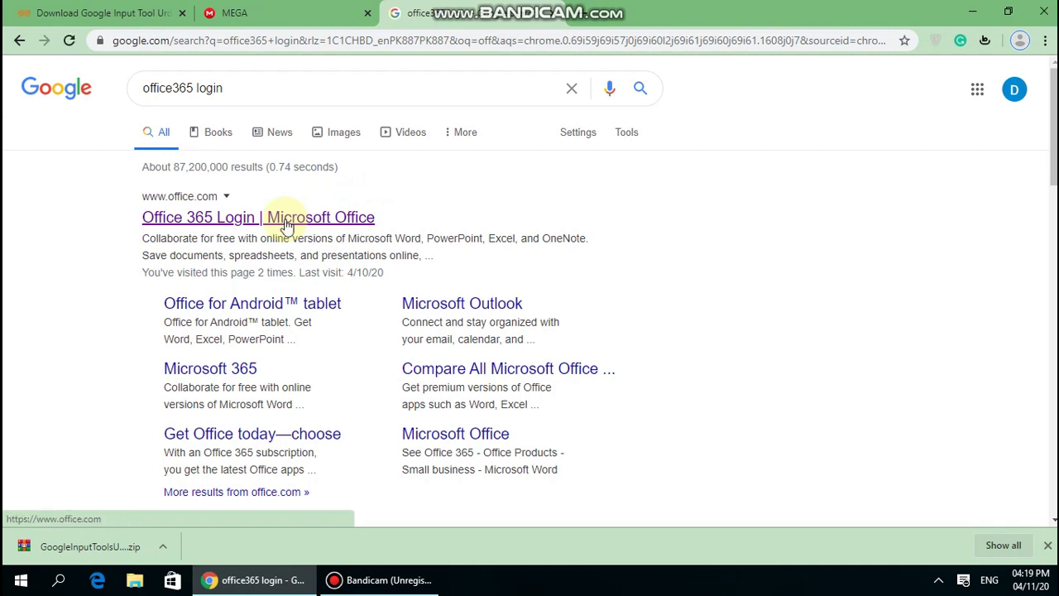
pyautogui.click(253, 218)
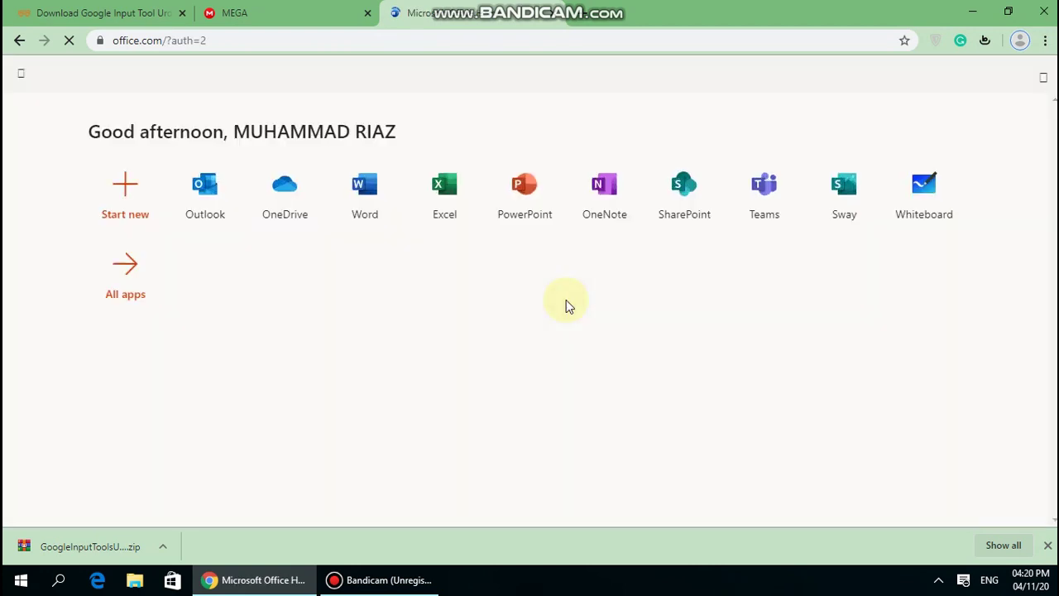
# Open Word, create blank Document7, and type 'Now go to languages and select input urdu'.
pyautogui.click(366, 199)
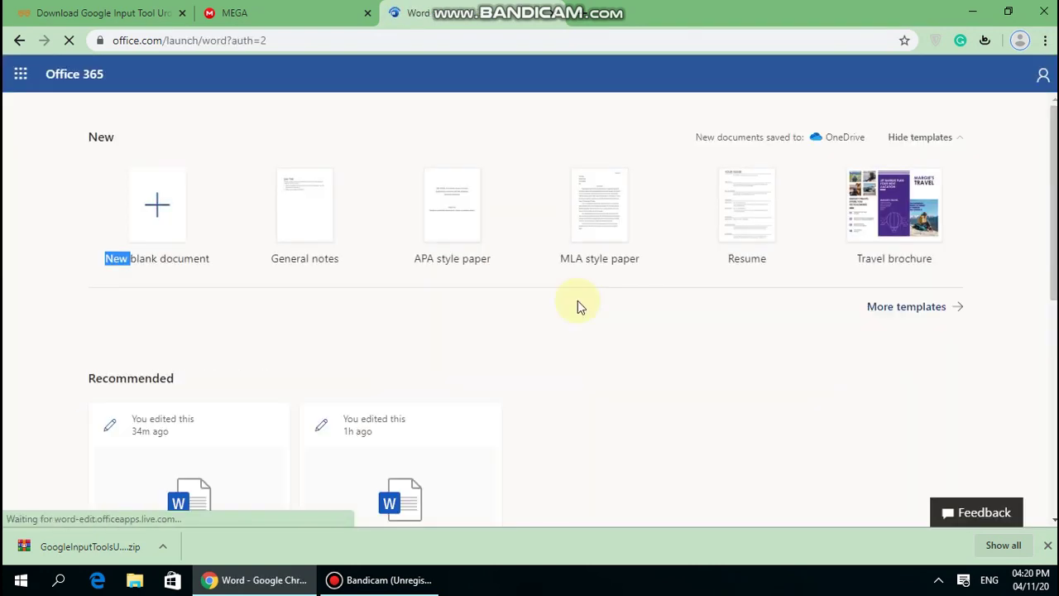
pyautogui.click(166, 203)
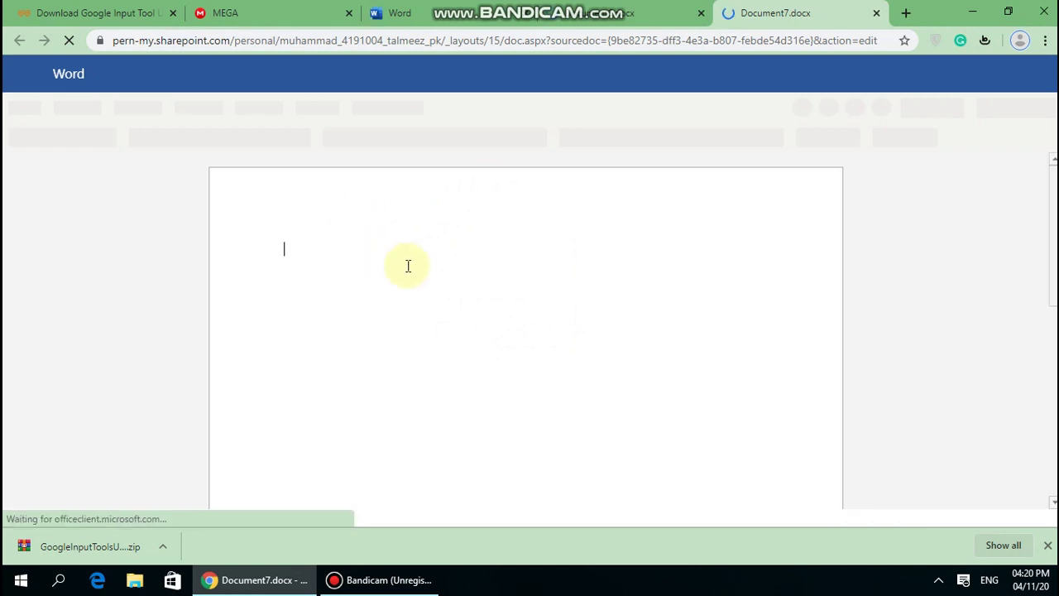
pyautogui.write('now go')
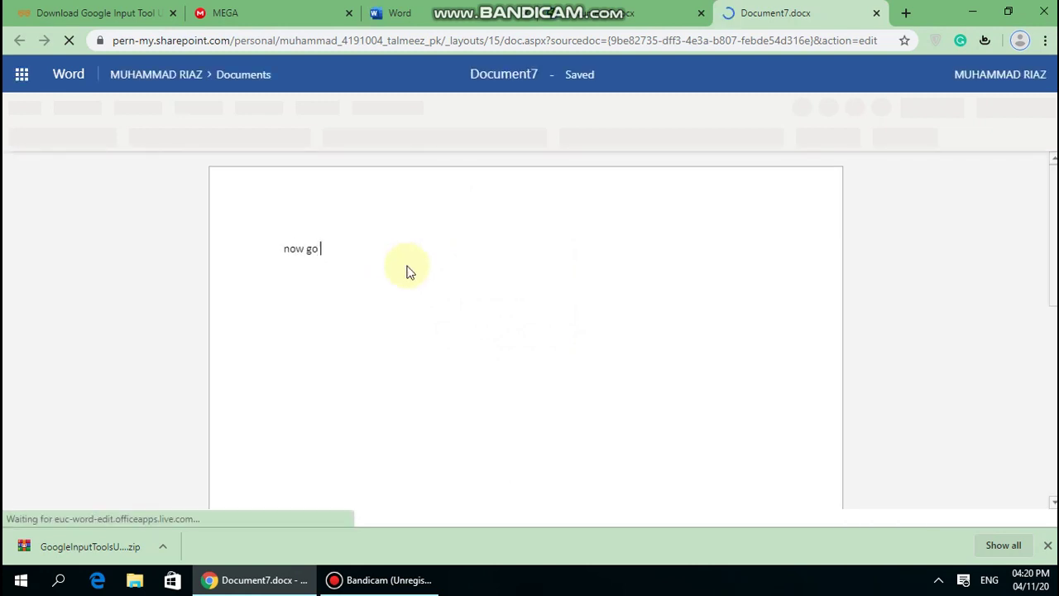
pyautogui.write('to languages anf')
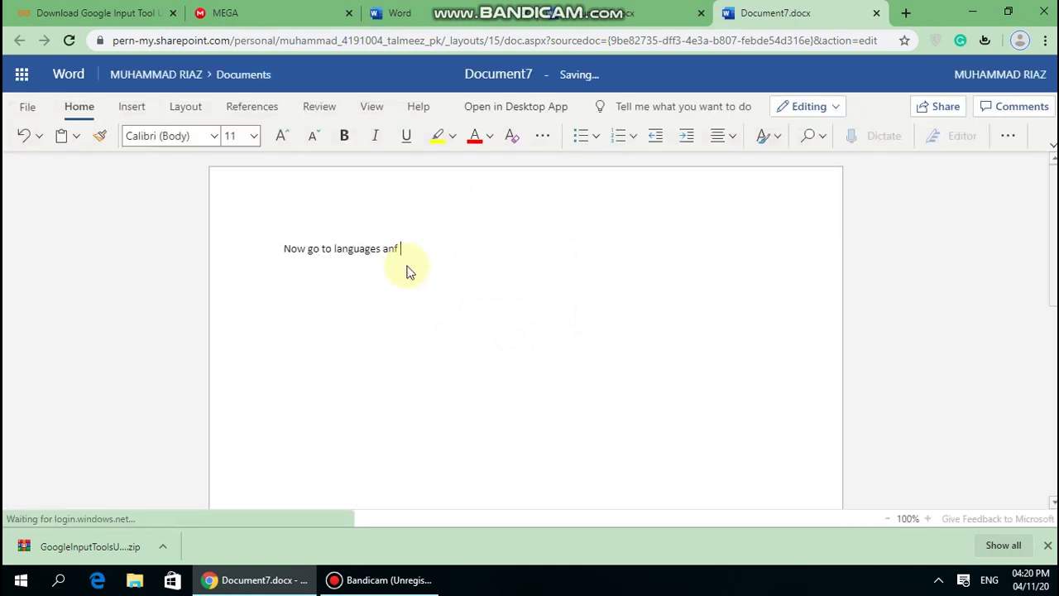
pyautogui.press('BackSpace')
pyautogui.press('BackSpace')
pyautogui.write('d select i')
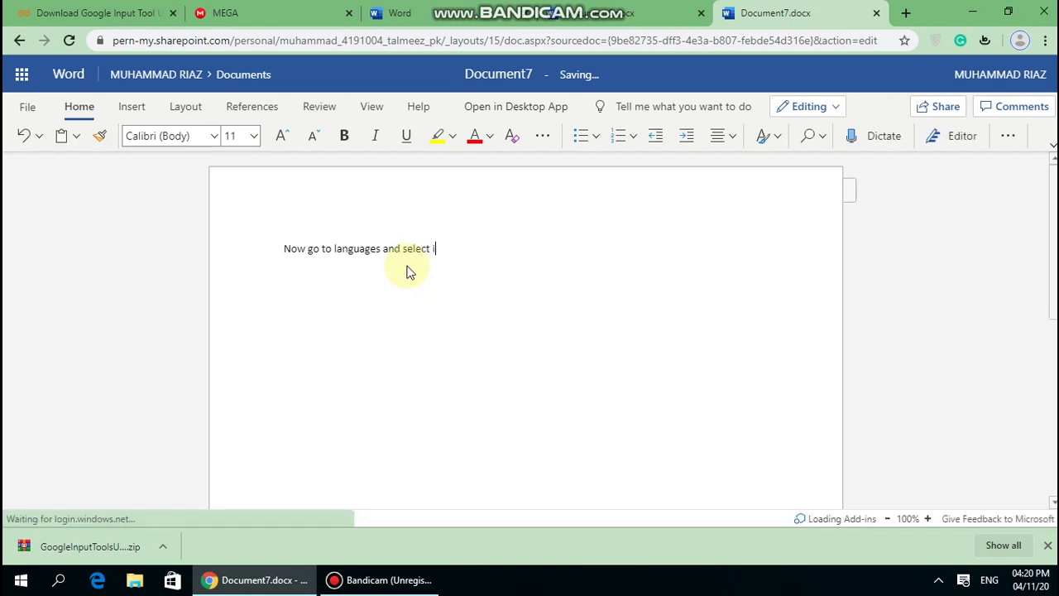
pyautogui.write('nput urdu')
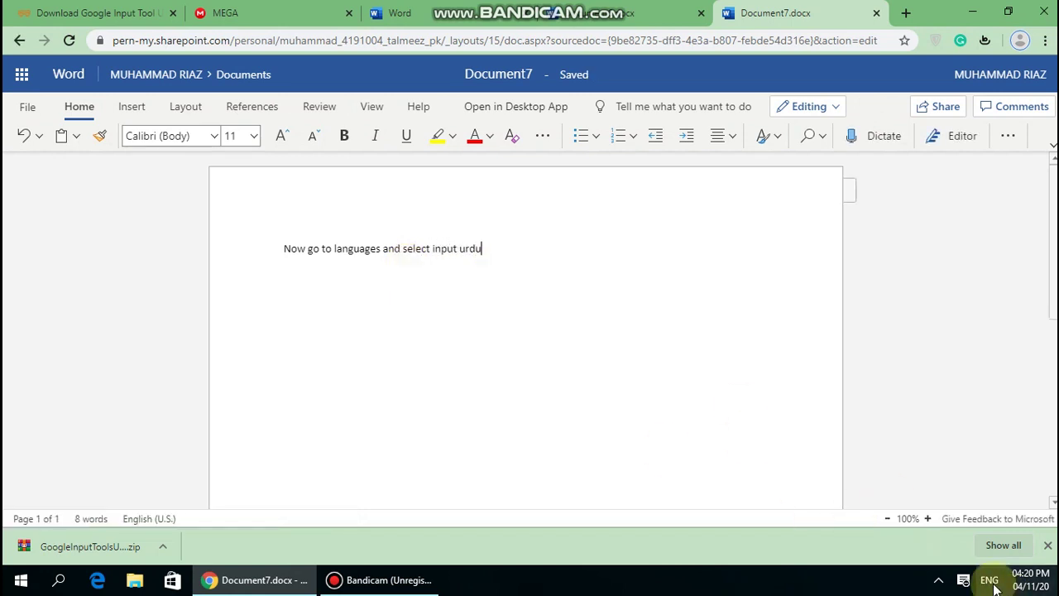
# Switch to Urdu input, select the English line, and type the words اب and آپ over it.
pyautogui.click(989, 580)
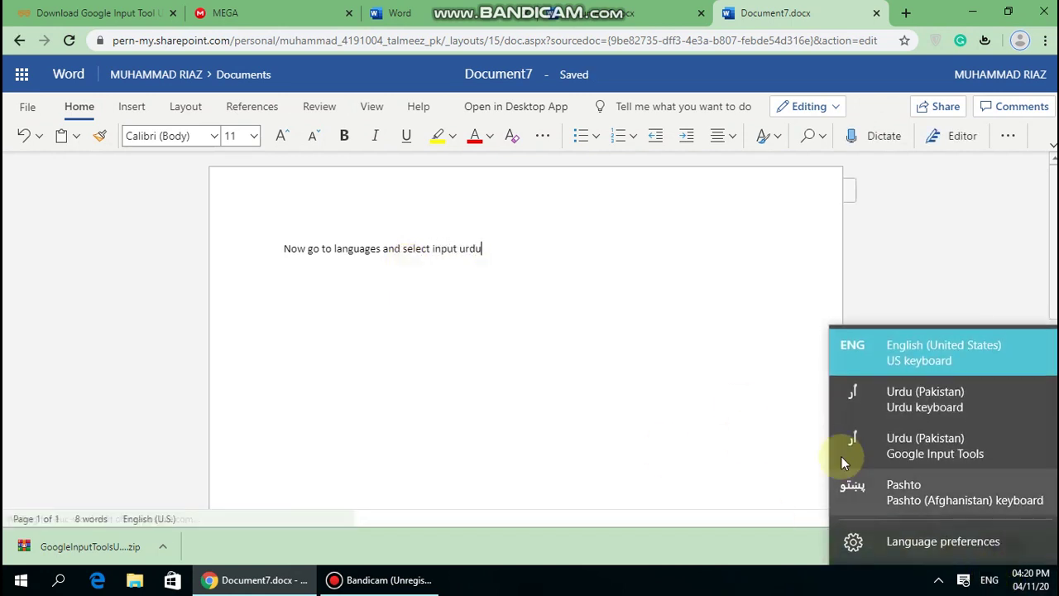
pyautogui.click(892, 457)
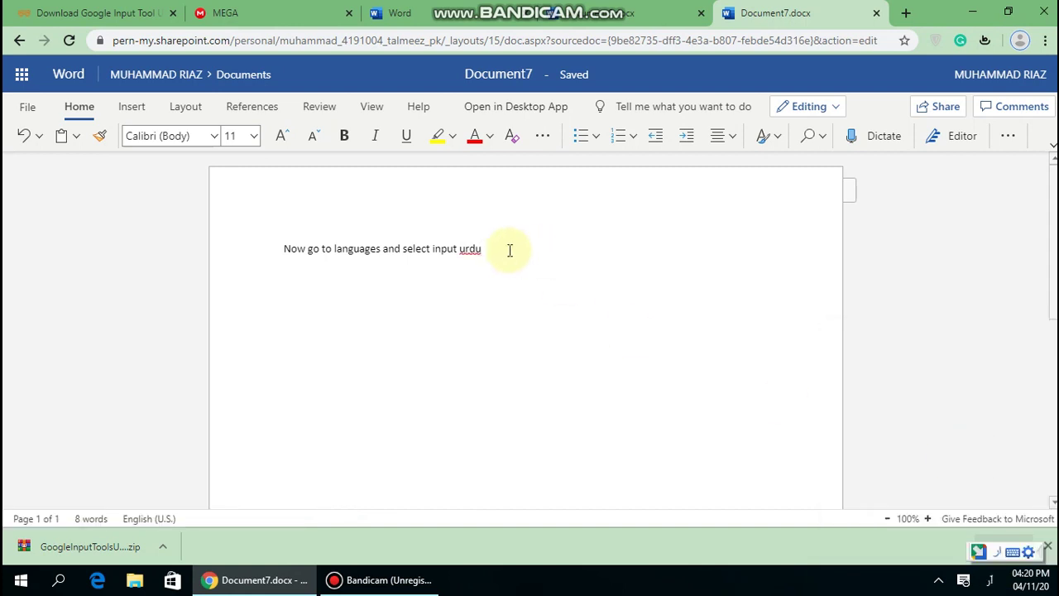
pyautogui.moveTo(505, 248); pyautogui.dragTo(199, 279)
pyautogui.write('ab')
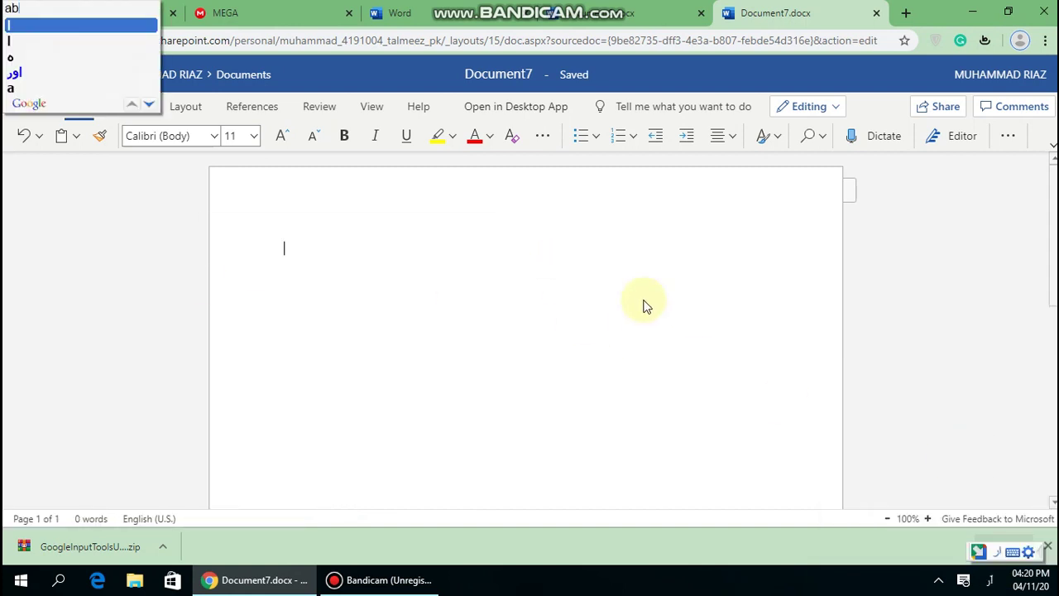
pyautogui.press('space')
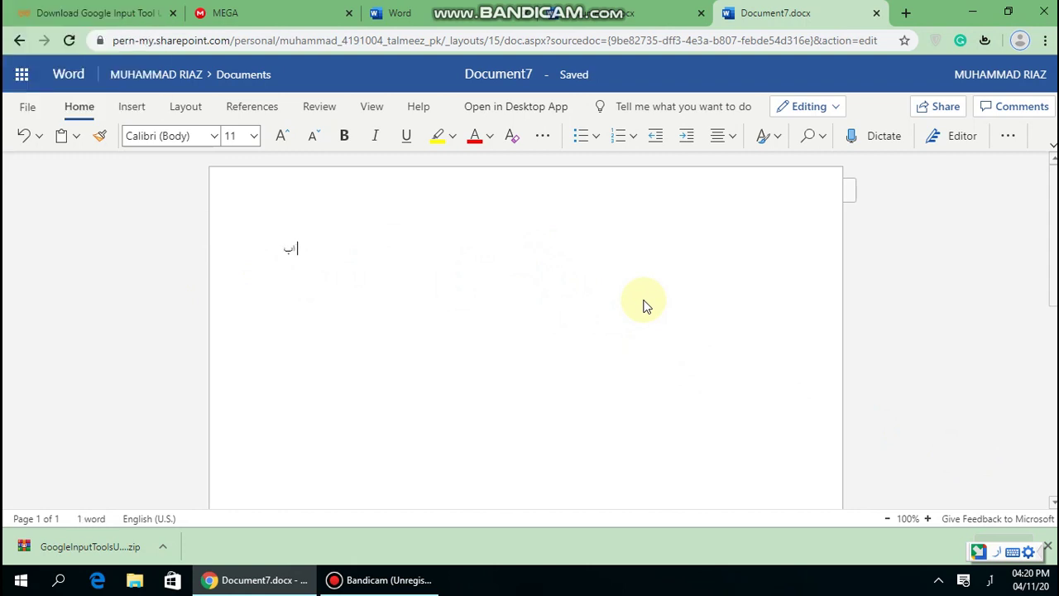
pyautogui.write('ap ab')
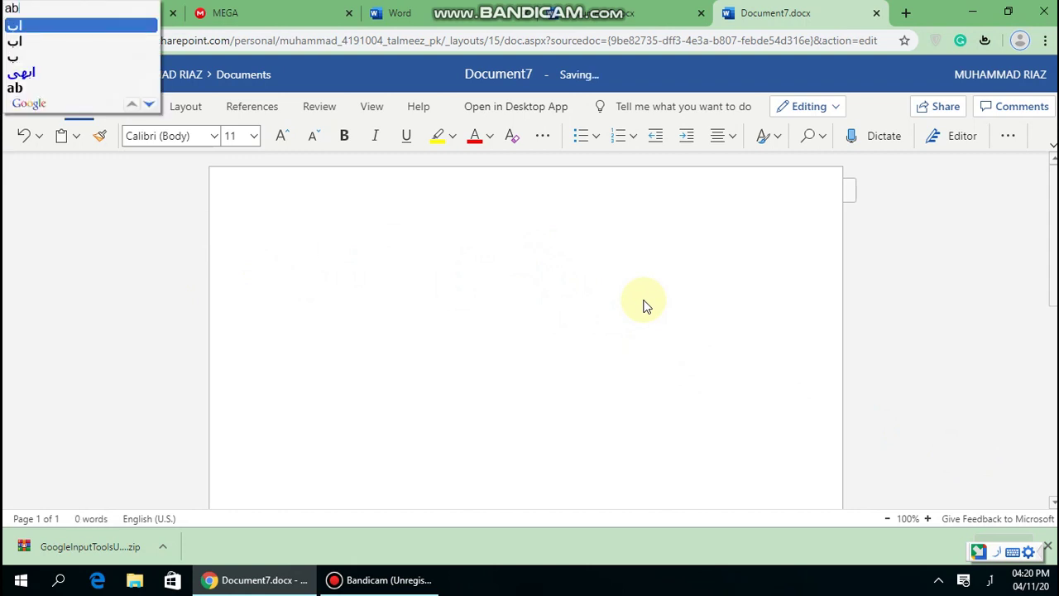
pyautogui.press('space')
pyautogui.write('aap')
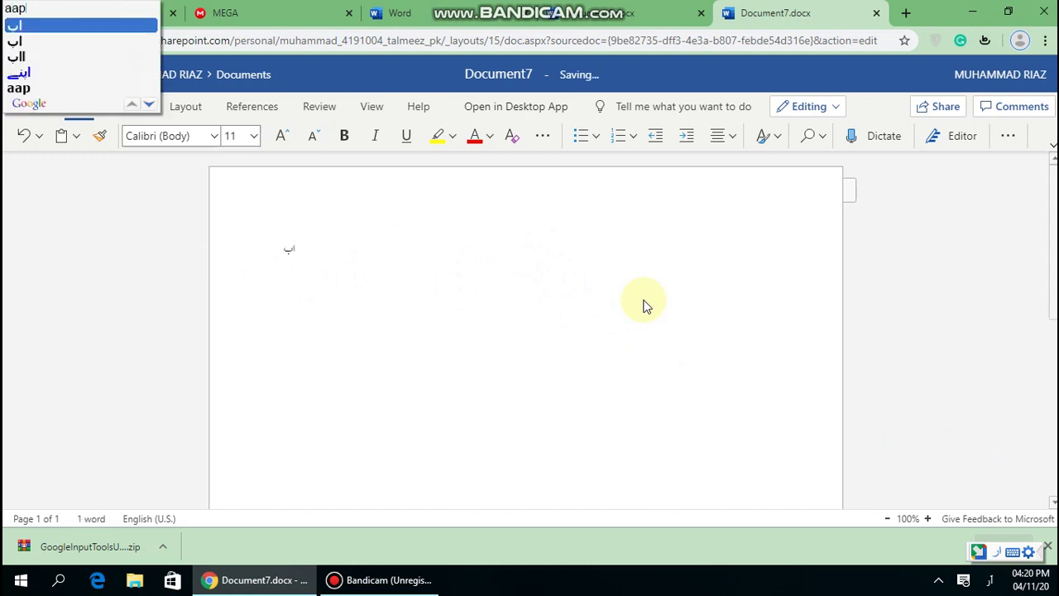
pyautogui.press('space')
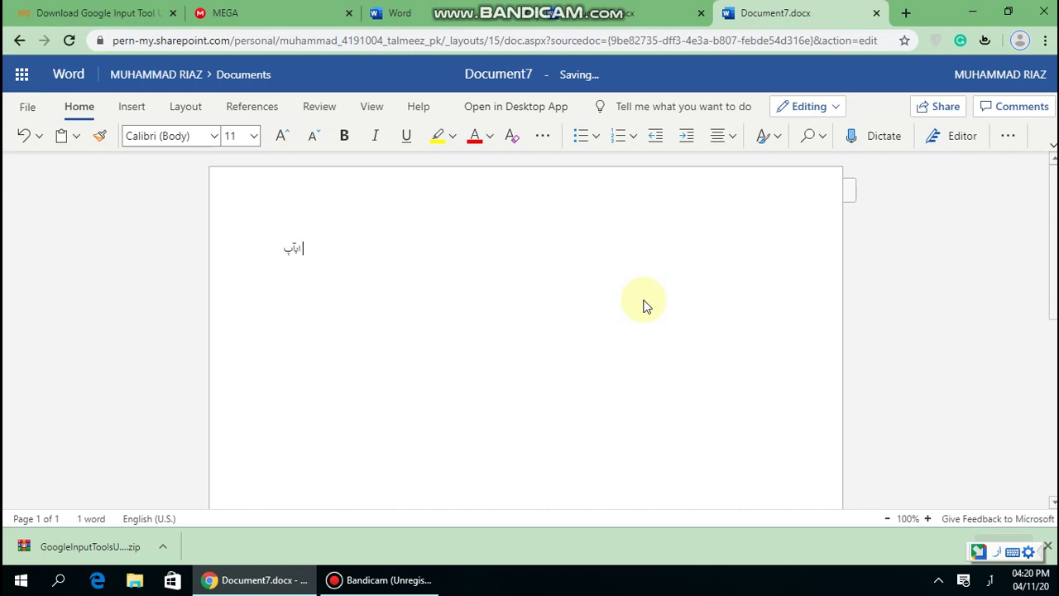
# Add the words اردو لکھ سکتے ہے and check the spelling suggestions on a flagged word.
pyautogui.write('urdu')
pyautogui.press('space')
pyautogui.write('lik')
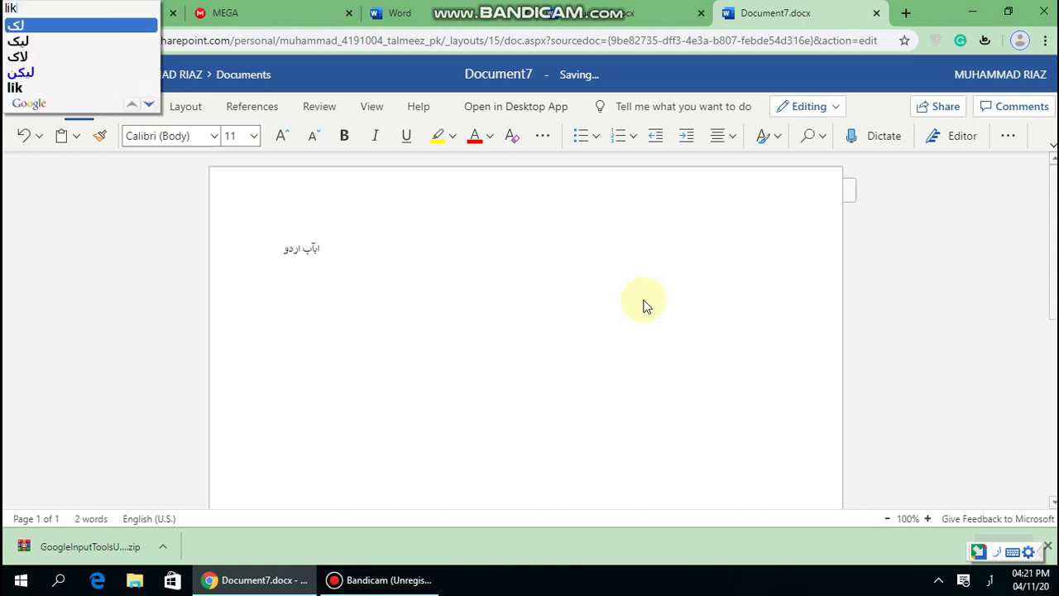
pyautogui.write('h')
pyautogui.press('space')
pyautogui.write('sakte')
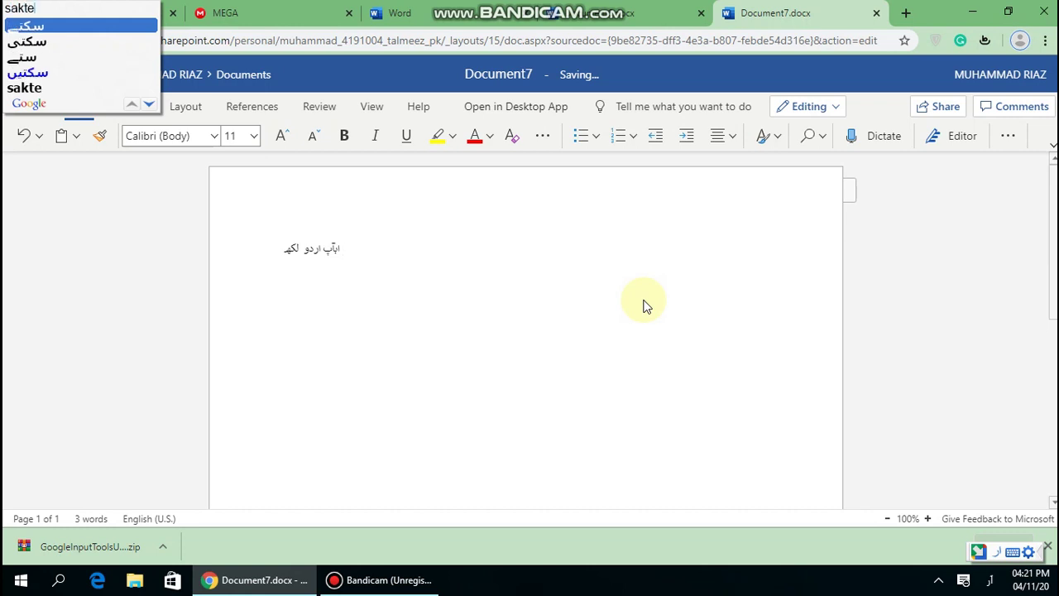
pyautogui.press('space')
pyautogui.write('hai')
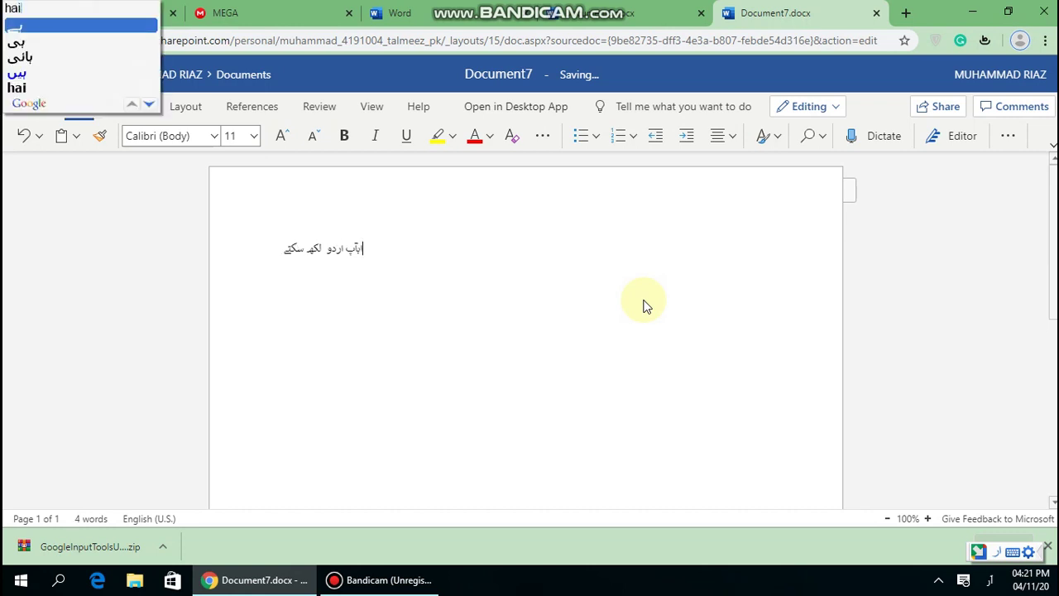
pyautogui.press('space')
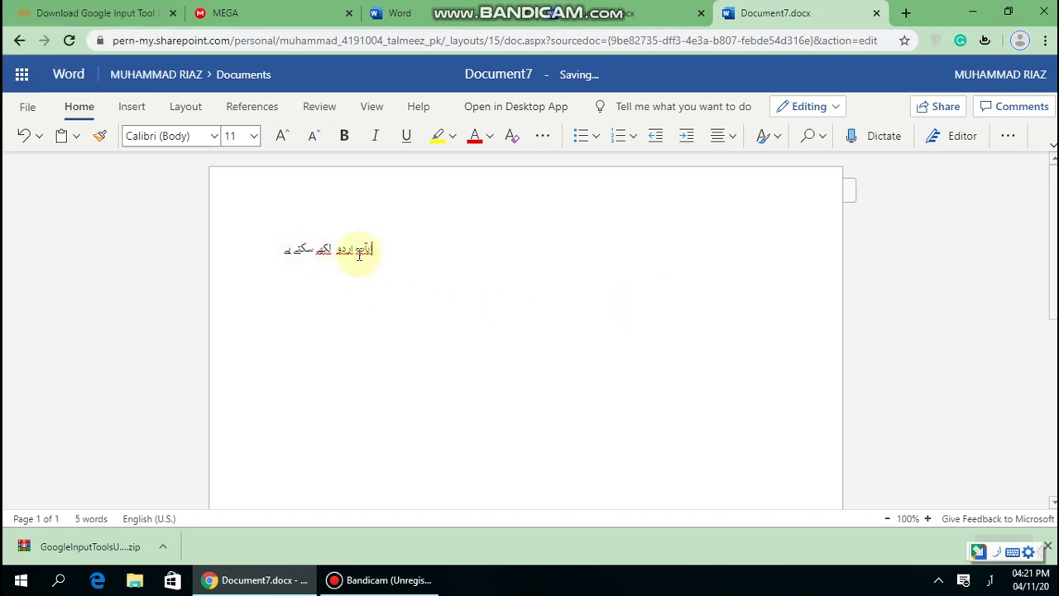
pyautogui.click(360, 250)
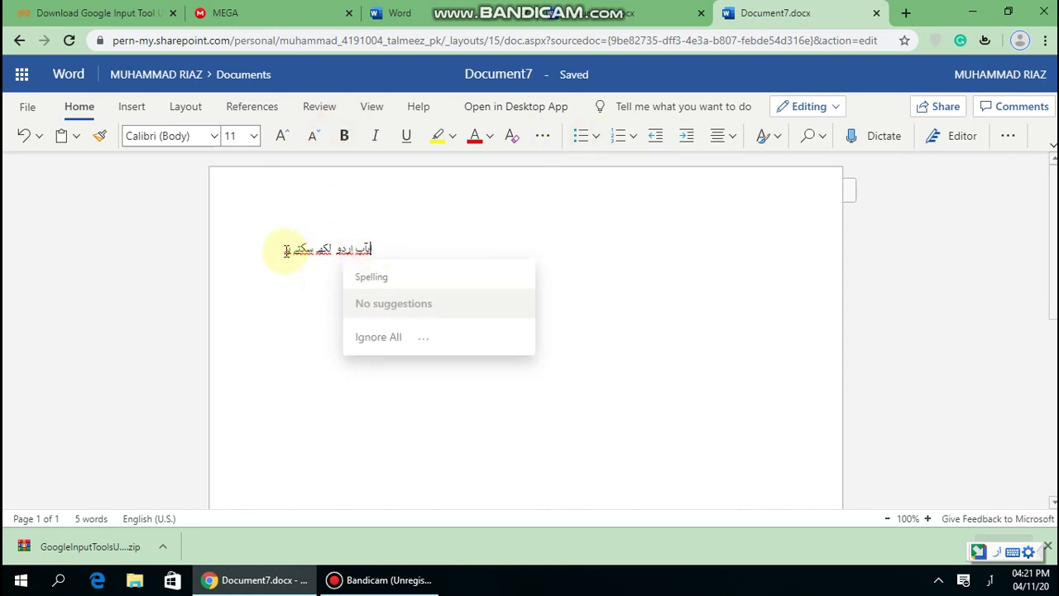
# Close the spelling suggestions, select the Urdu sentence, and set its font size to 36.
pyautogui.click(393, 245)
pyautogui.tripleClick(388, 246)
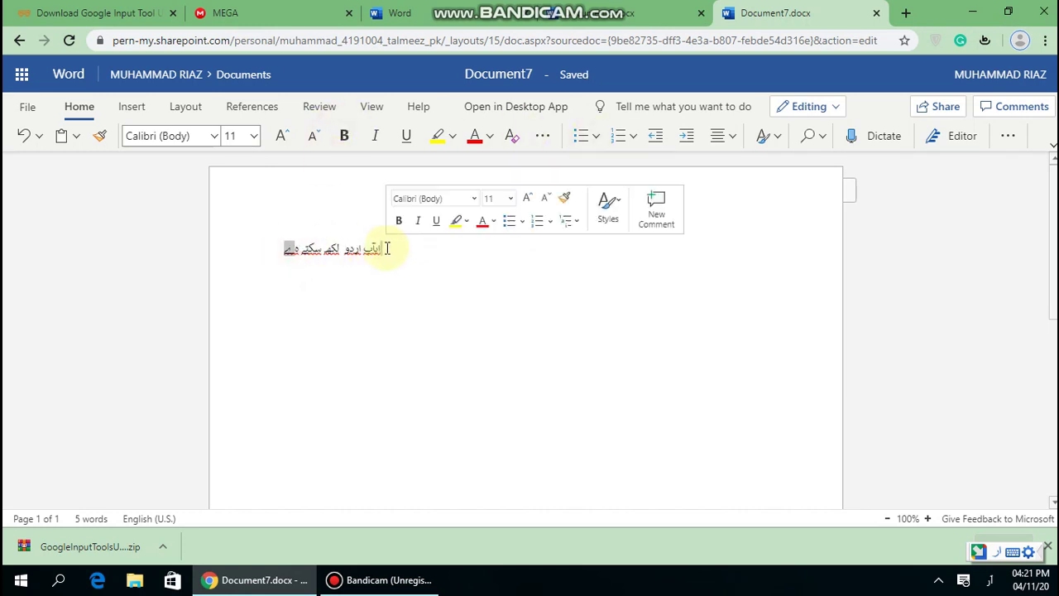
pyautogui.click(254, 140)
pyautogui.click(255, 137)
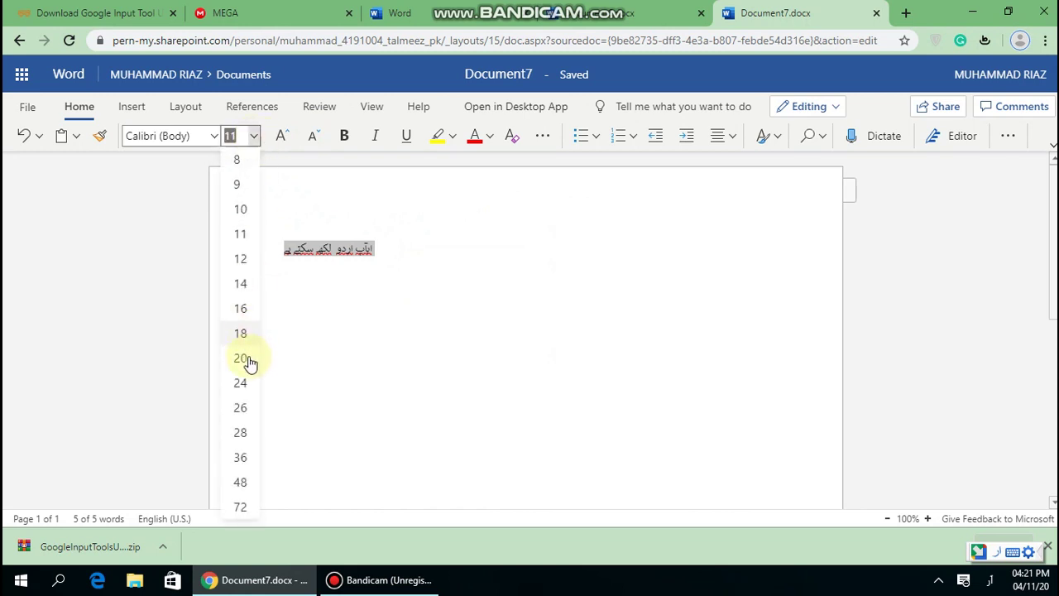
pyautogui.click(240, 460)
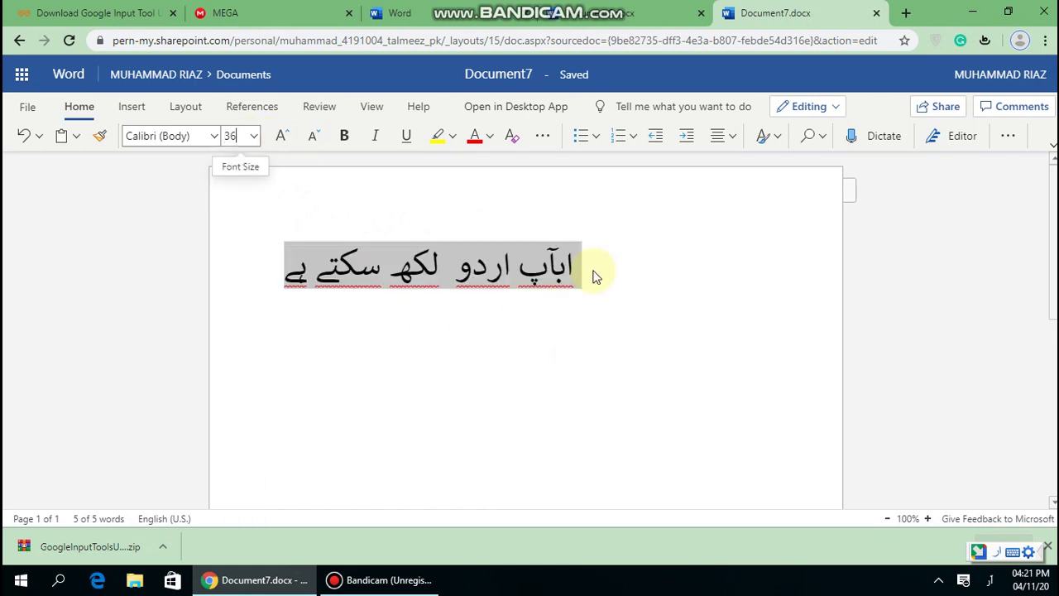
# Clear the line and type the Urdu words کیسی لگی ویڈیو امید ہے.
pyautogui.press('Delete')
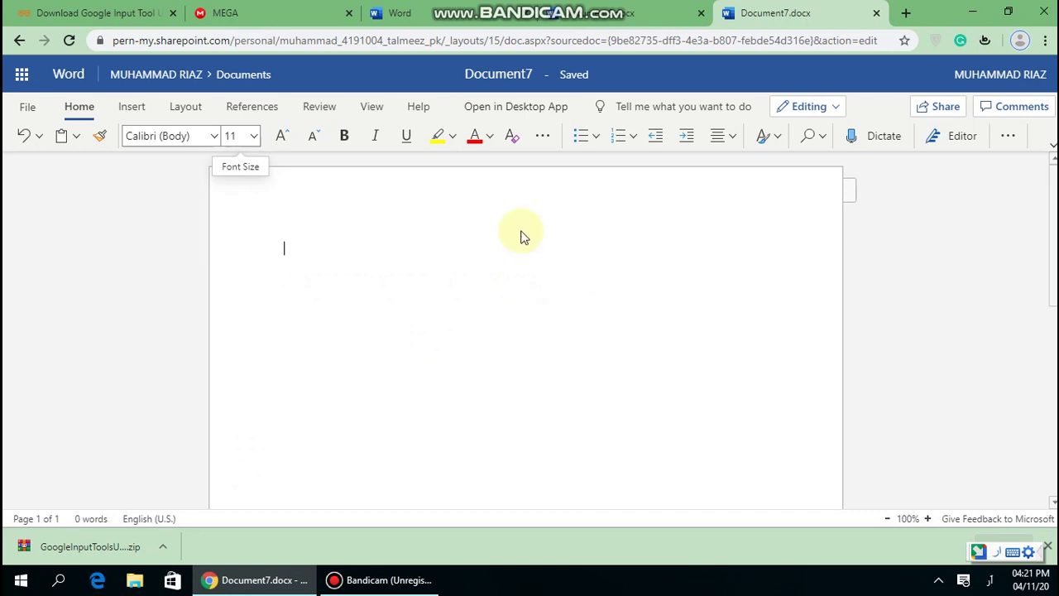
pyautogui.write('kaise')
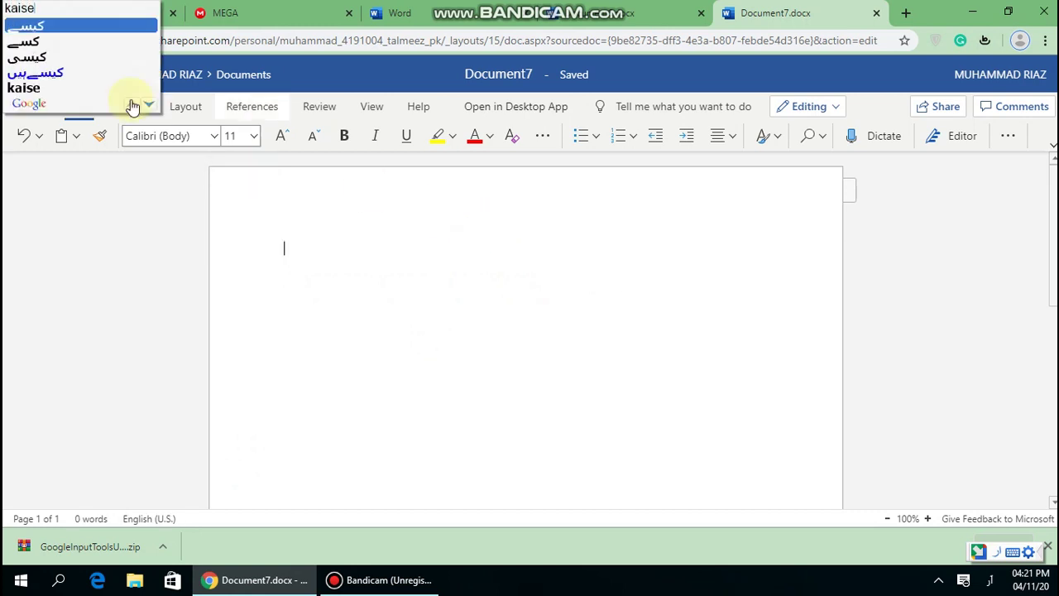
pyautogui.click(27, 56)
pyautogui.write('lagi')
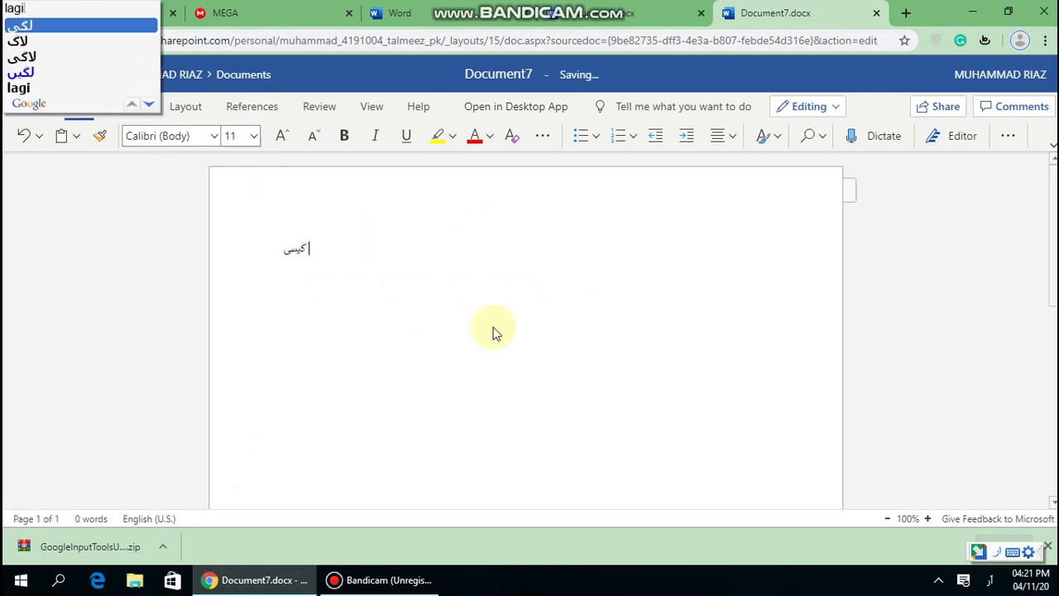
pyautogui.press('Escape')
pyautogui.write('video')
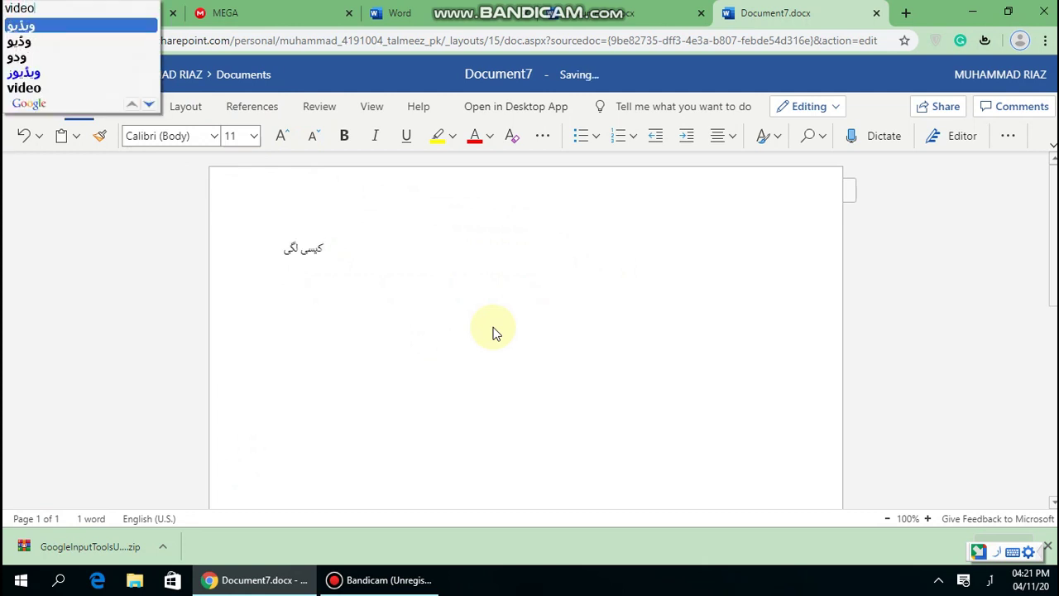
pyautogui.press('space')
pyautogui.write('u')
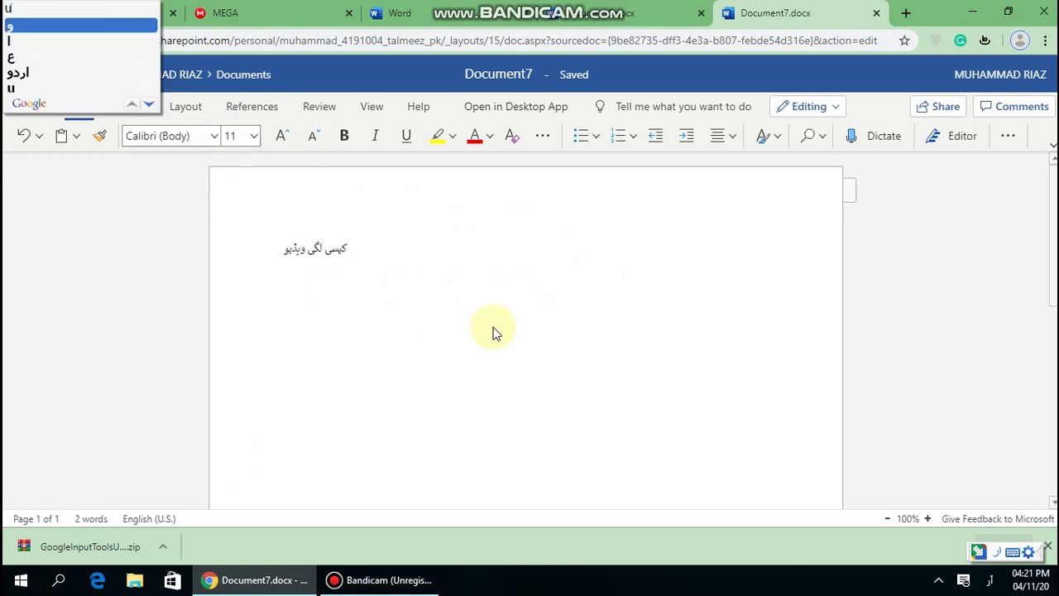
pyautogui.write('meed')
pyautogui.press('space')
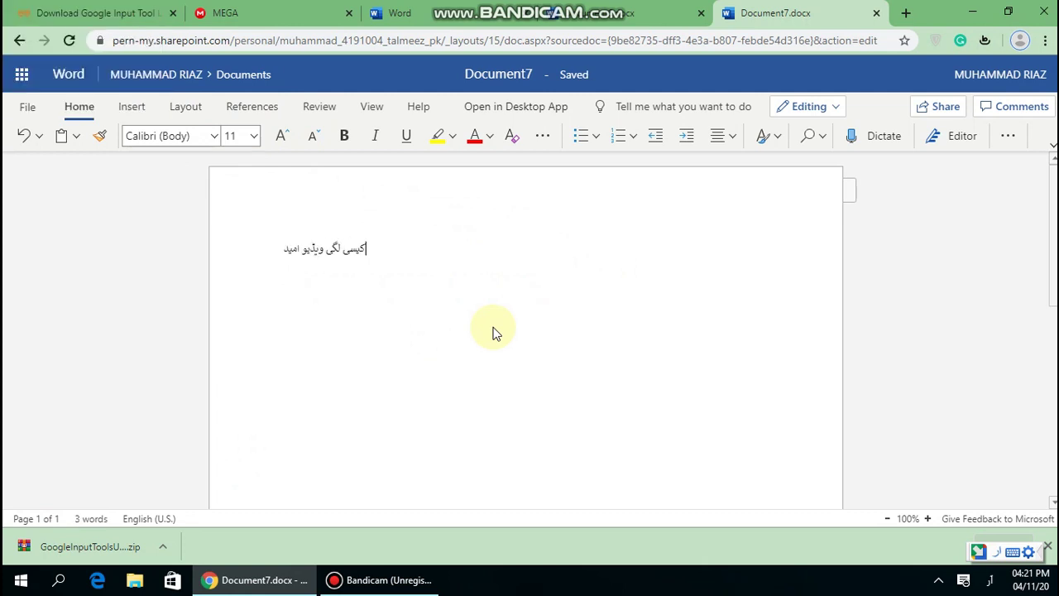
pyautogui.write('hai')
pyautogui.press('space')
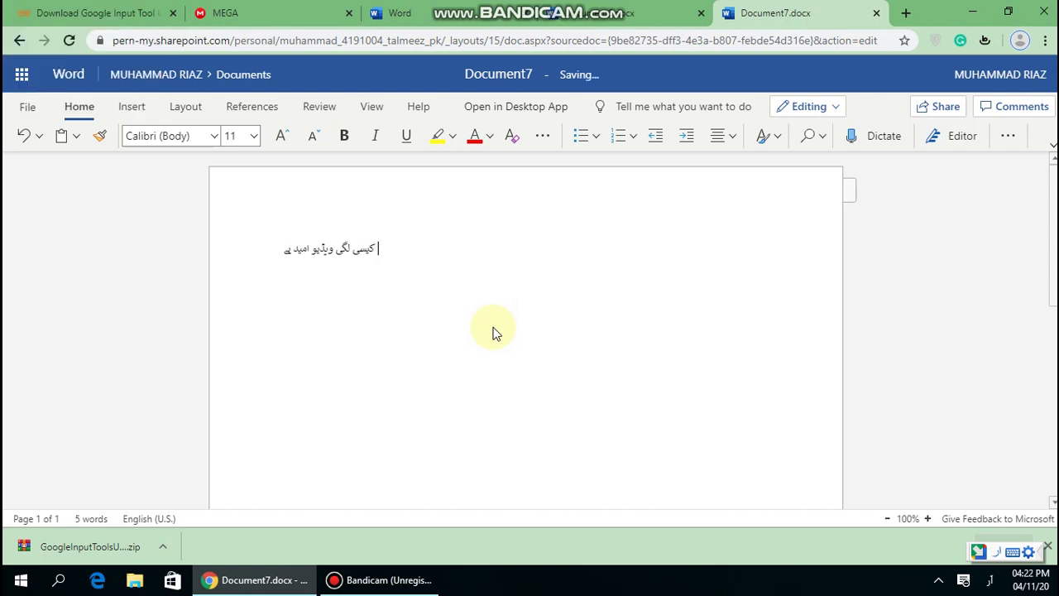
# Continue the sentence with کے آپ کے لئے.
pyautogui.write('ke')
pyautogui.press('space')
pyautogui.write('aap')
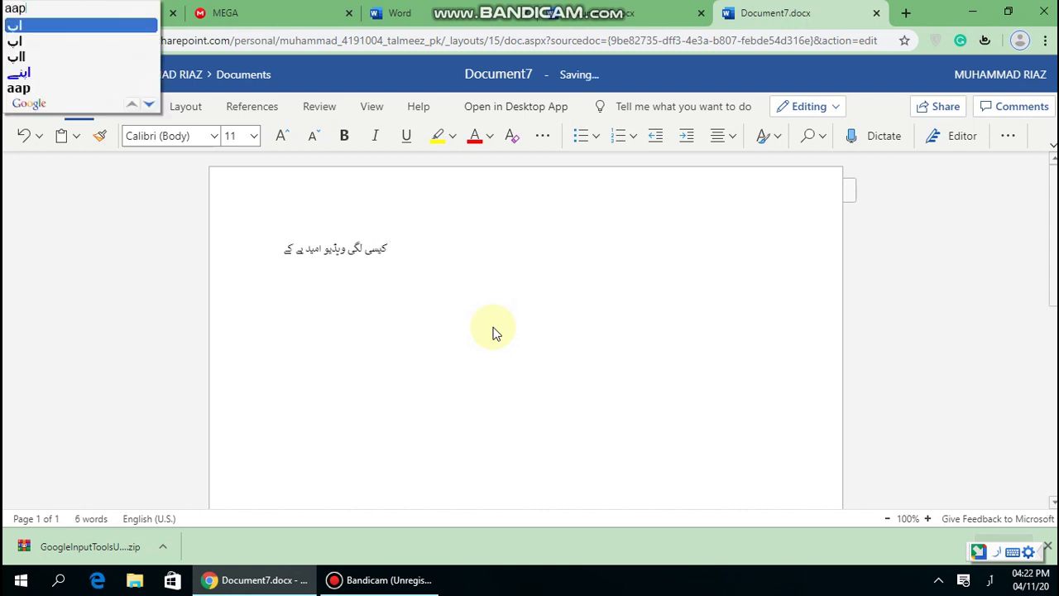
pyautogui.press('space')
pyautogui.write('ke')
pyautogui.press('space')
pyautogui.write('li')
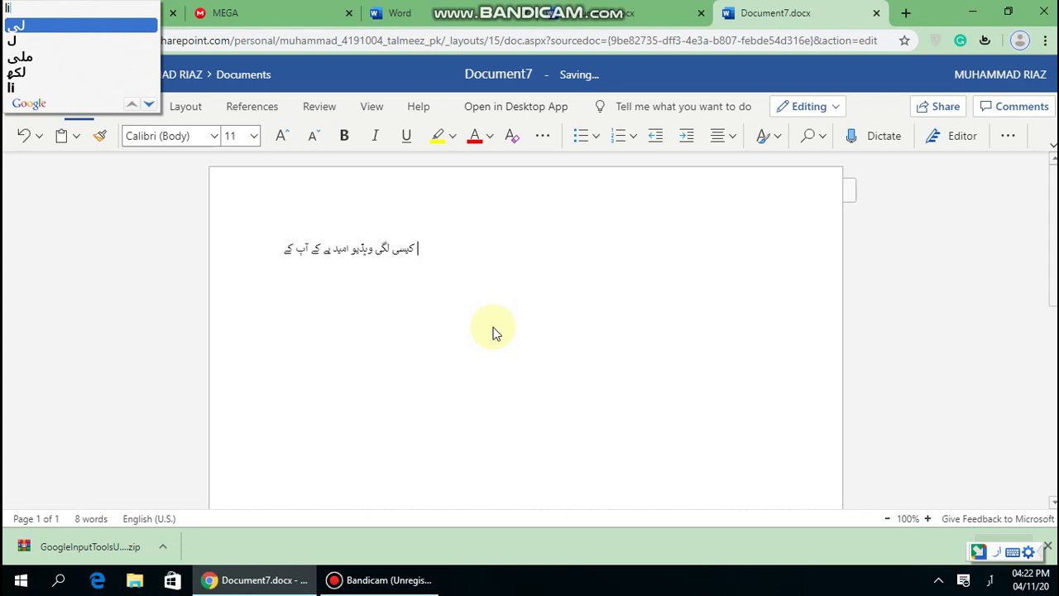
pyautogui.write('ya')
pyautogui.press('BackSpace')
pyautogui.write('e')
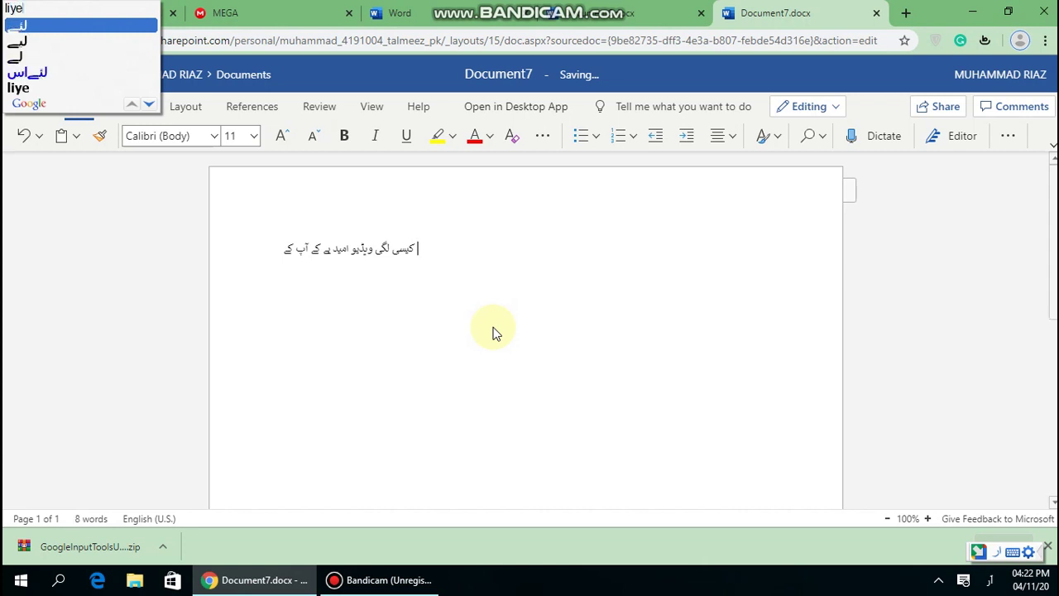
pyautogui.press('space')
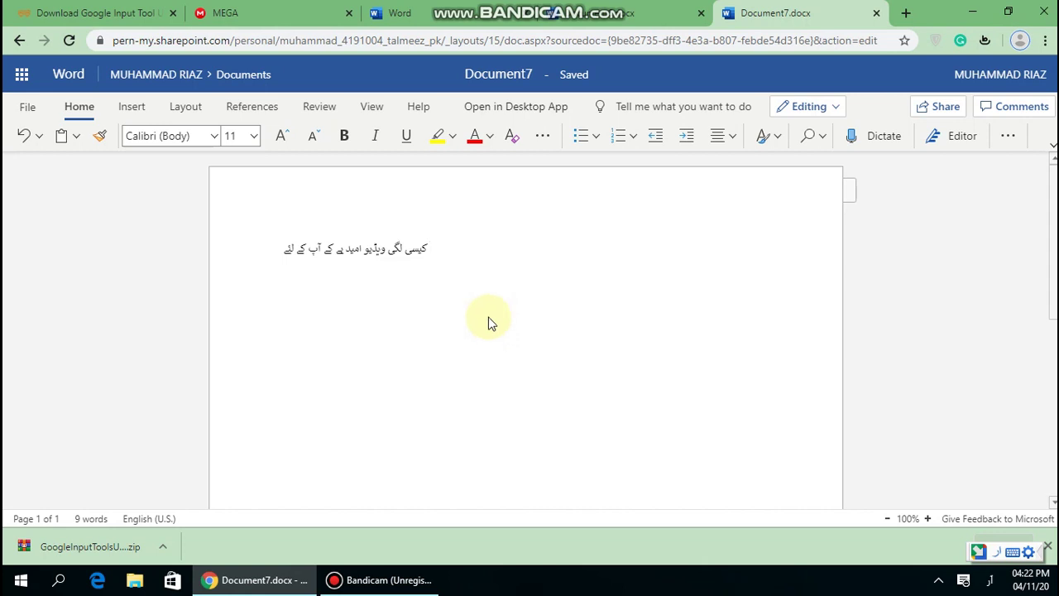
# Finish the sentence with معلوماتی ہوگی and select all the text.
pyautogui.click(440, 244)
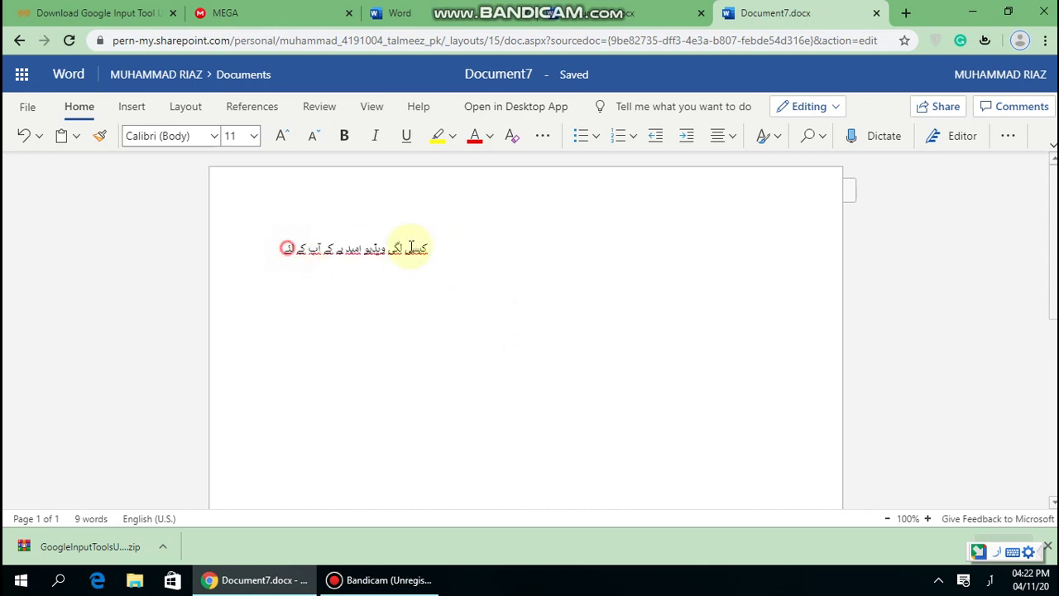
pyautogui.moveTo(411, 246); pyautogui.dragTo(446, 242)
pyautogui.write('malomama')
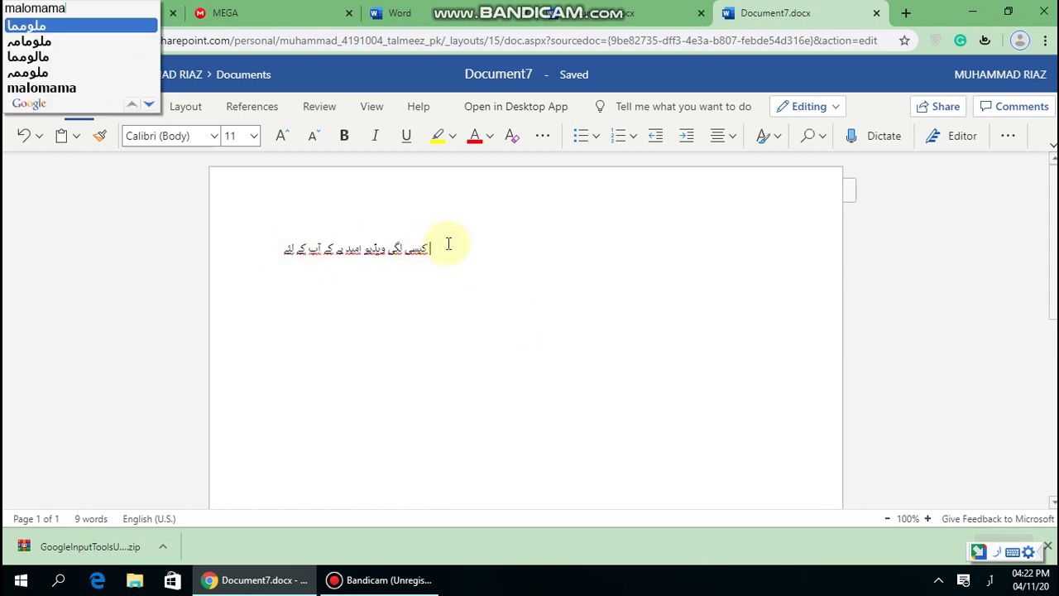
pyautogui.press('BackSpace')
pyautogui.press('BackSpace')
pyautogui.press('BackSpace')
pyautogui.press('BackSpace')
pyautogui.press('BackSpace')
pyautogui.press('BackSpace')
pyautogui.write('ma')
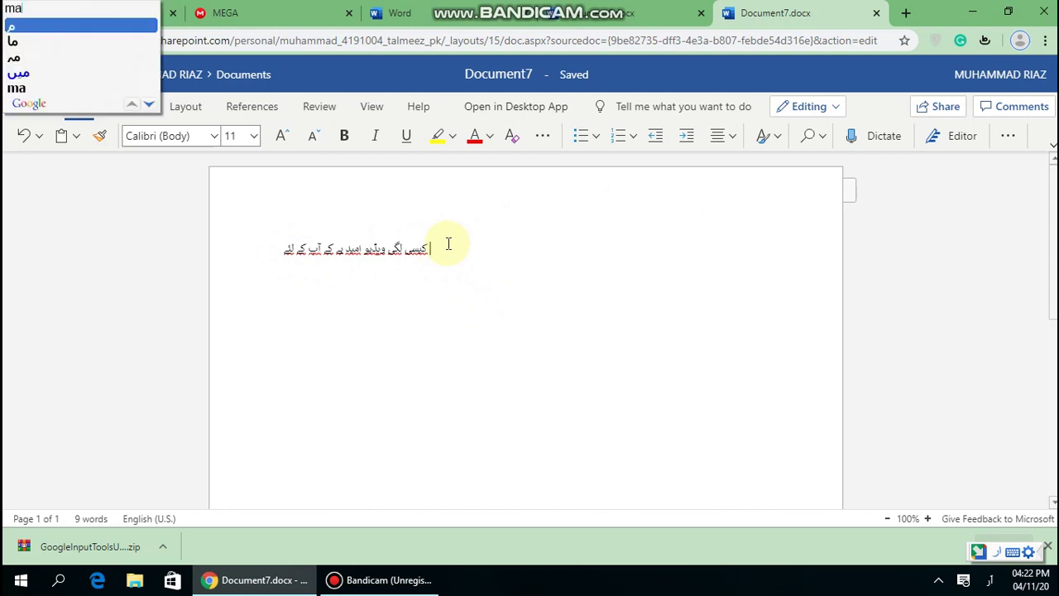
pyautogui.write('loomati')
pyautogui.press('space')
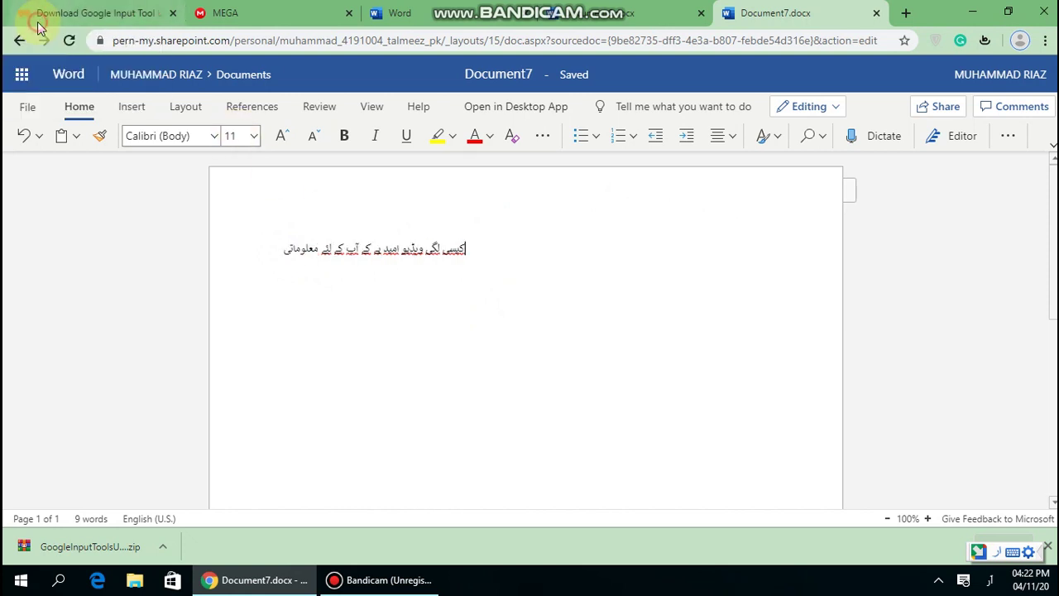
pyautogui.write('hugi')
pyautogui.click(72, 29)
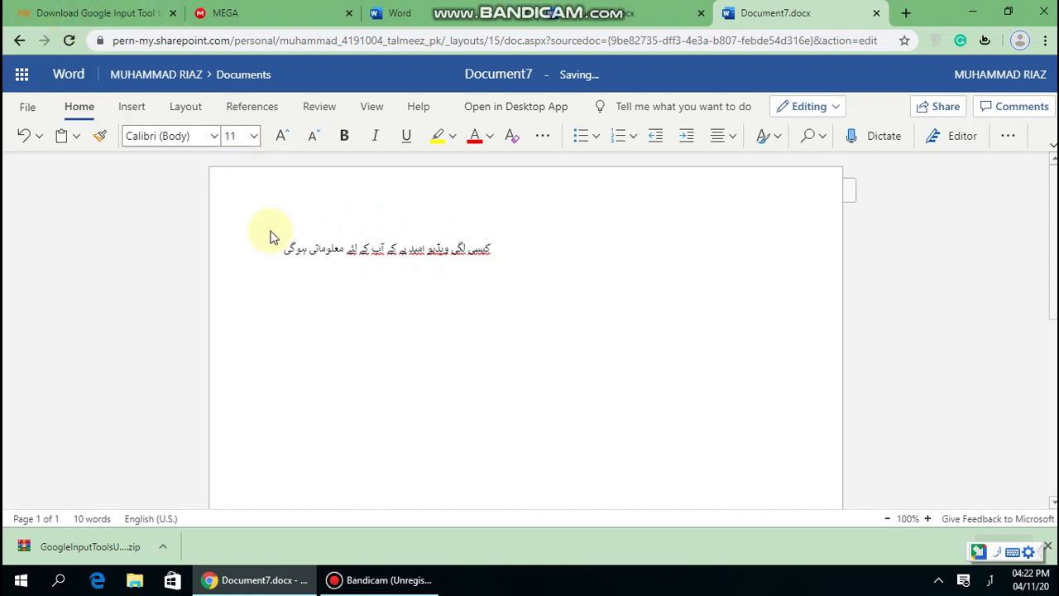
pyautogui.hotkey('ctrl', 'a')
# Make the Urdu sentence 36 pt, then type 'allah hafiz' (الله حافظ) on a new line below.
pyautogui.click(254, 136)
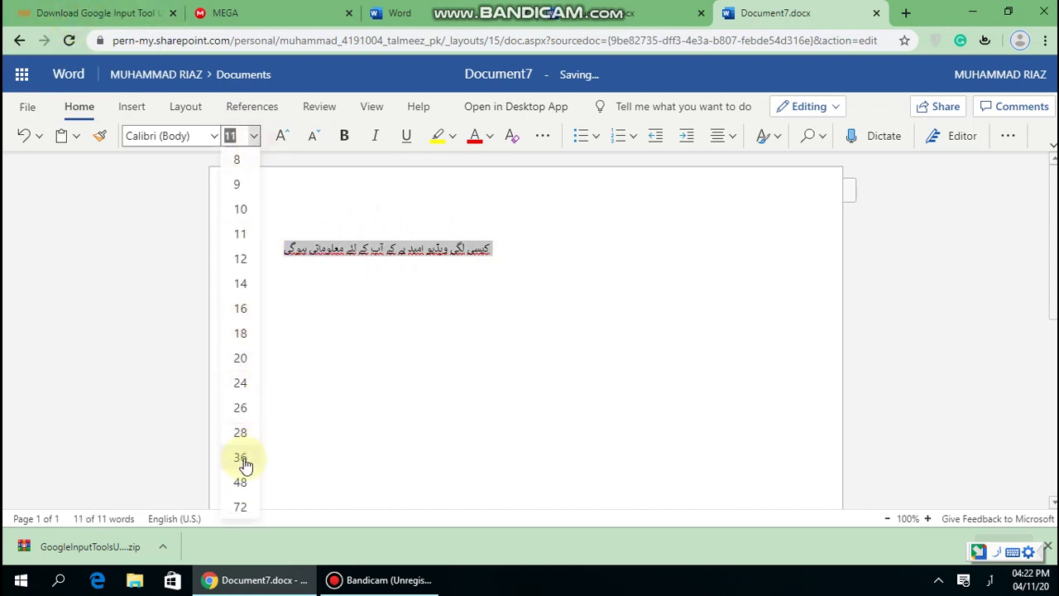
pyautogui.click(241, 457)
pyautogui.click(593, 311)
pyautogui.press('Return')
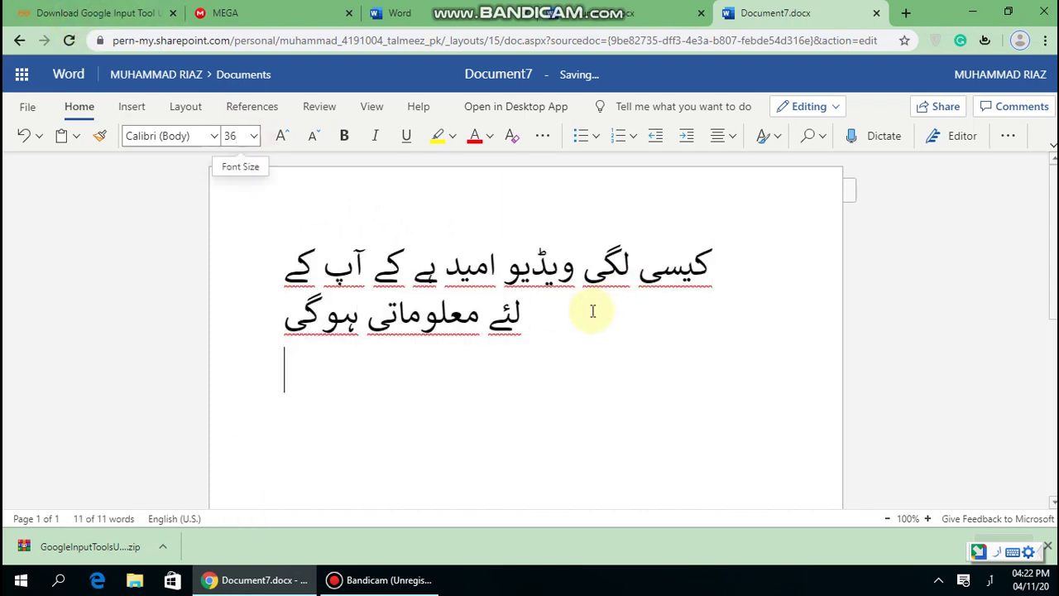
pyautogui.write('allah h')
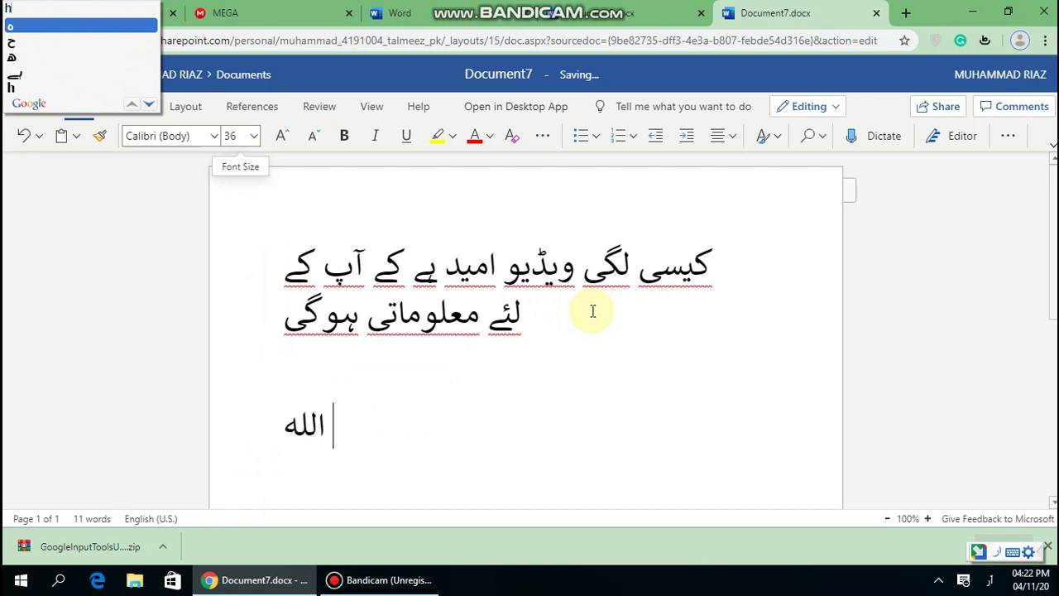
pyautogui.write('afiz\\')
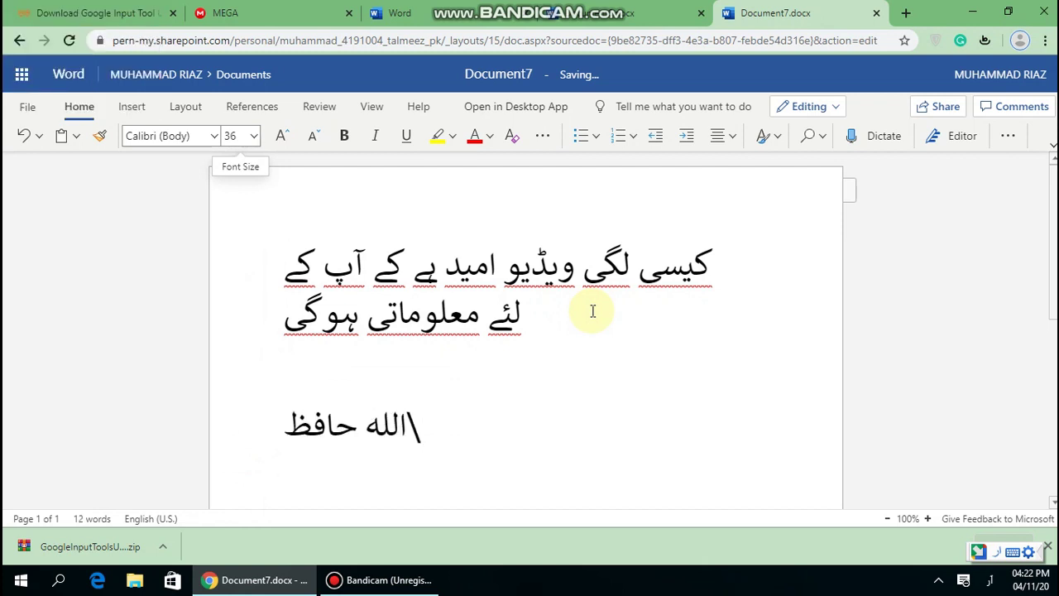